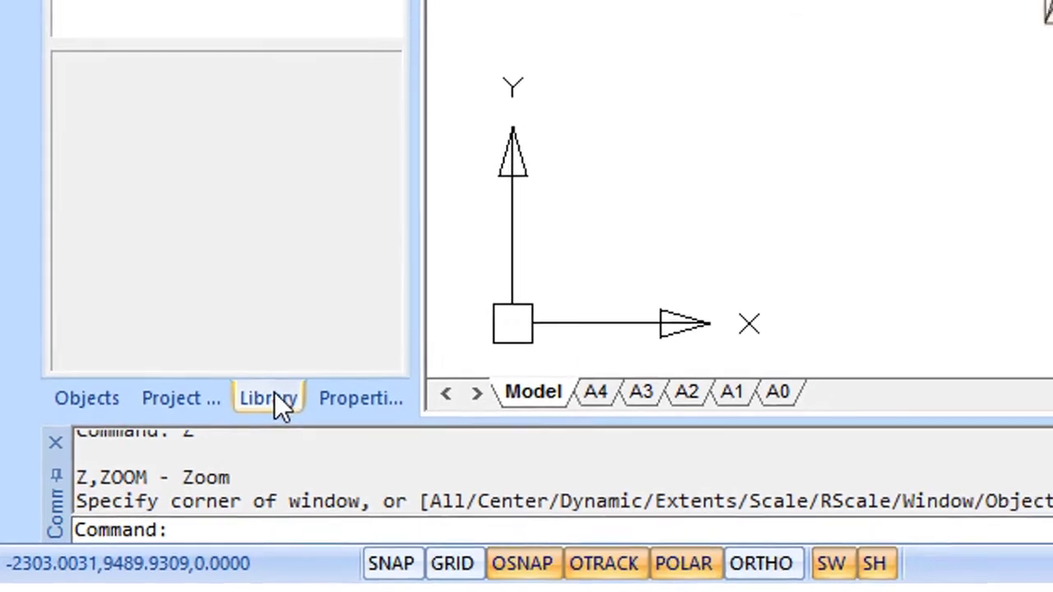
Open the object library and examine the door, opening and wall categories under Architecture.
left_click(275, 368)
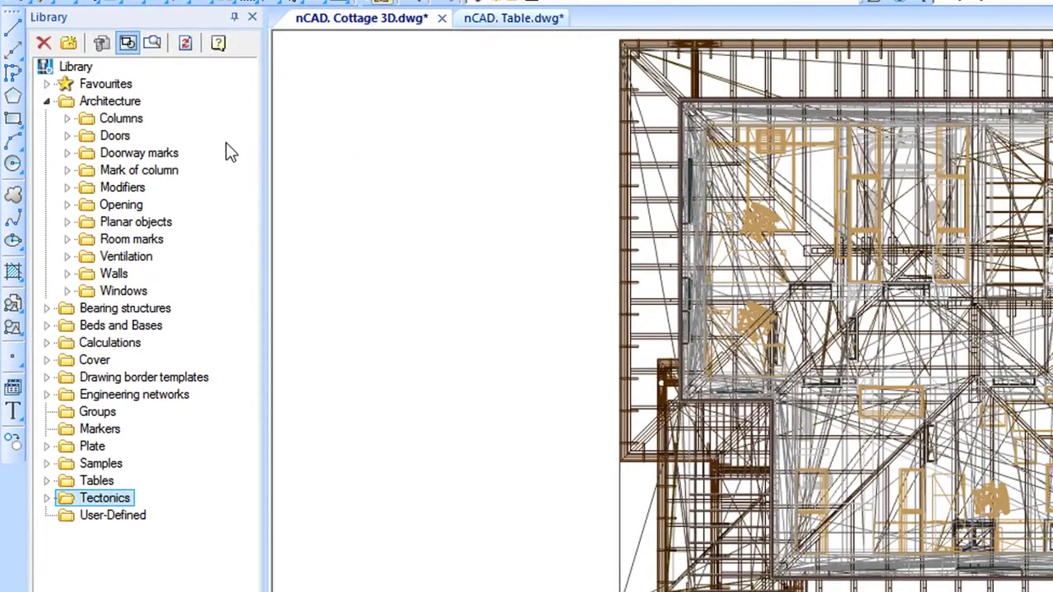
left_click(66, 136)
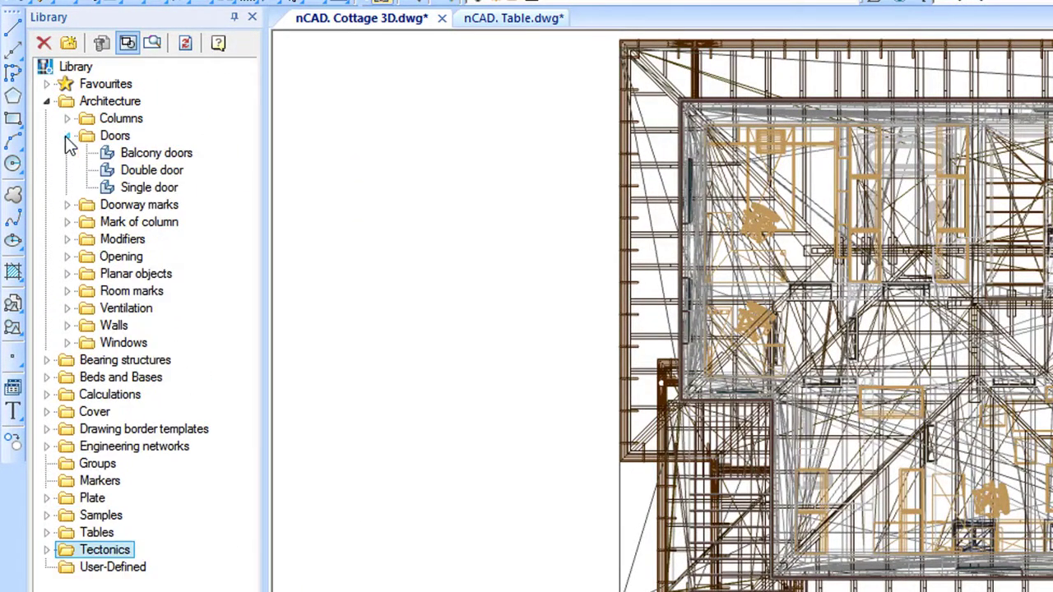
left_click(67, 257)
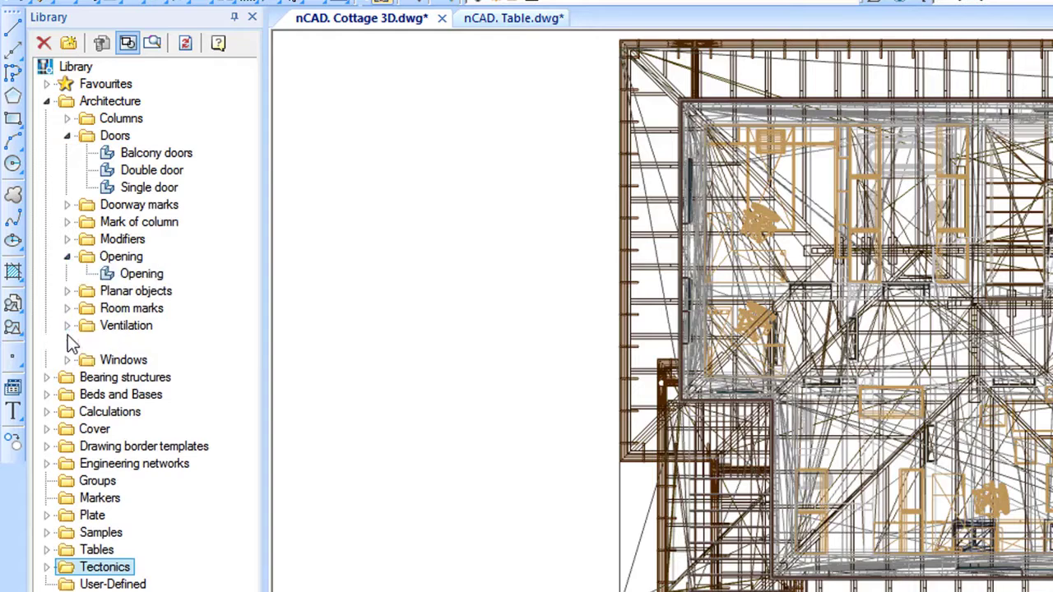
left_click(67, 342)
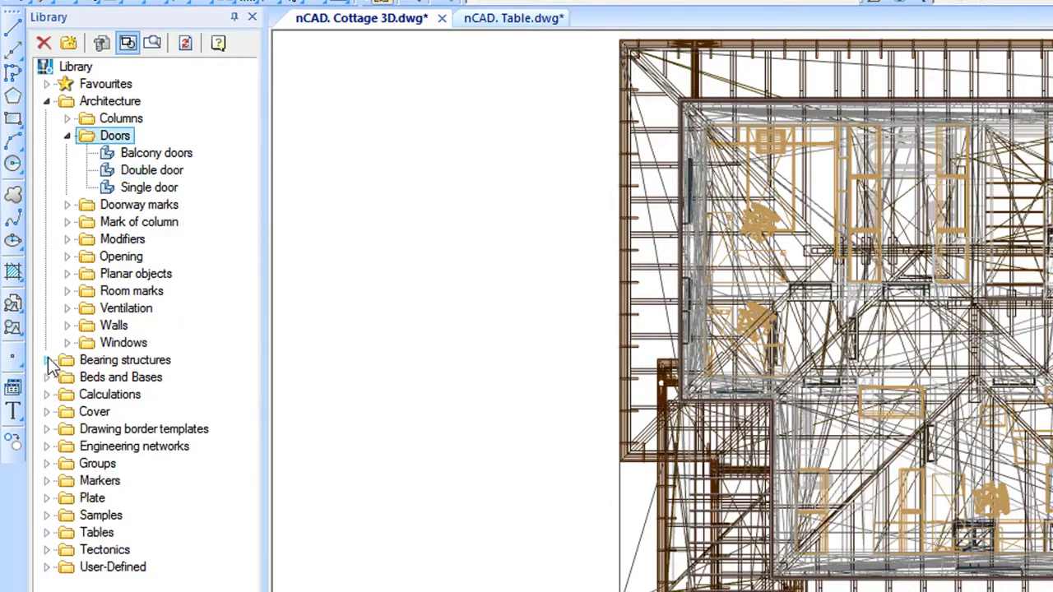
Browse the library's Bearing structures down to the bolts among the fasteners and inspect the bolt model from another angle.
left_click(47, 360)
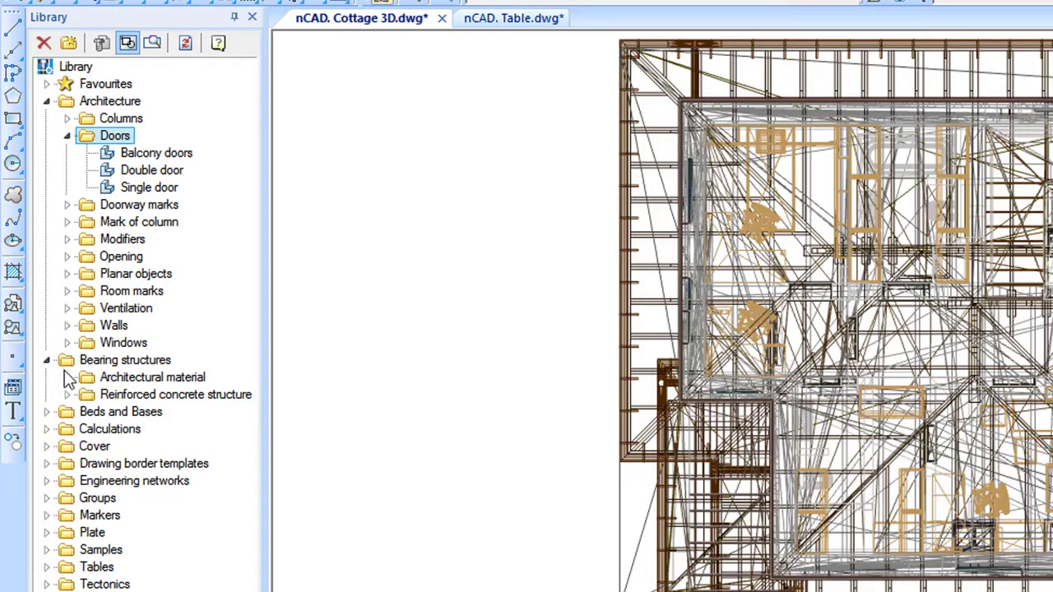
left_click(67, 378)
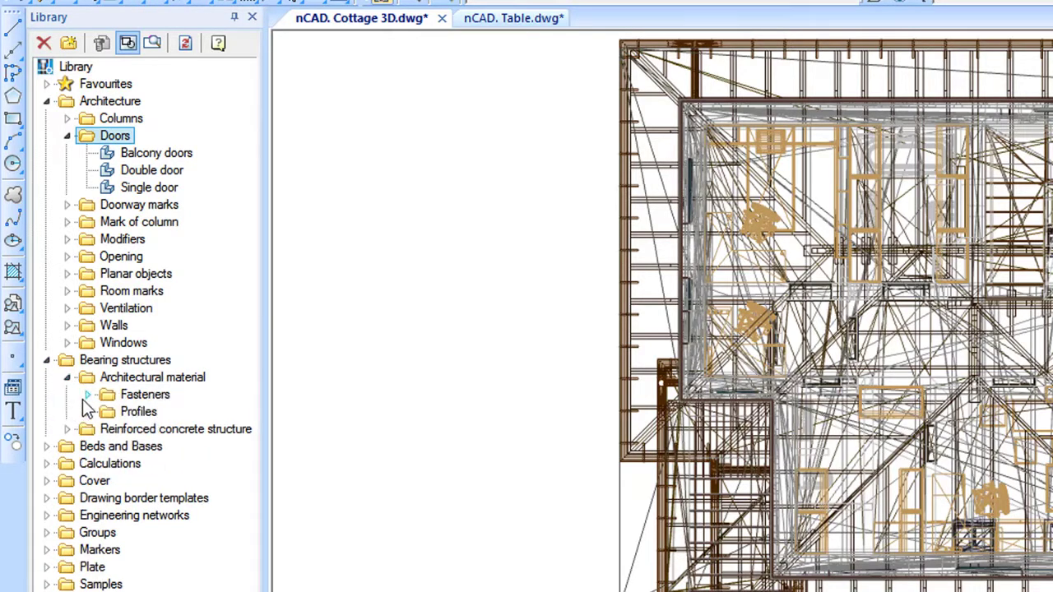
left_click(88, 395)
left_click(108, 411)
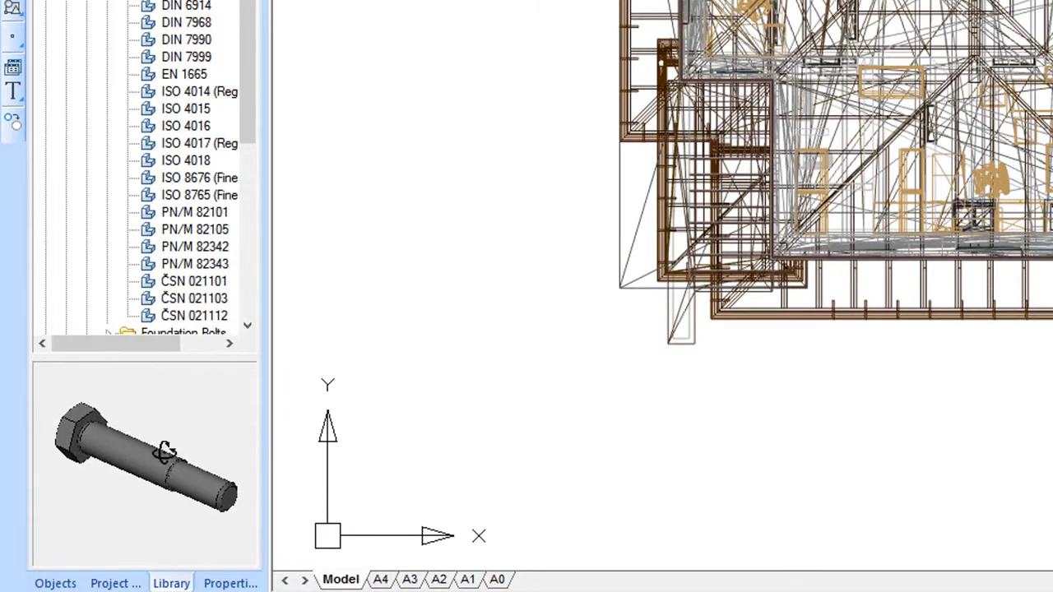
left_click_drag(164, 451, 230, 432)
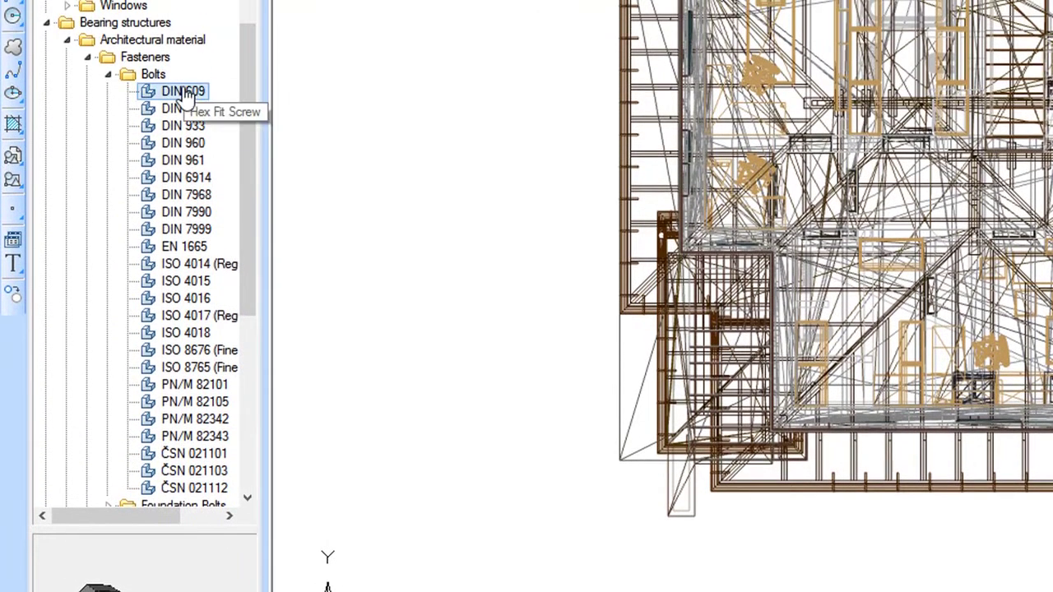
Place a DIN 609 hex fit screw from the library in the empty area beside the cottage plan.
left_click(186, 93)
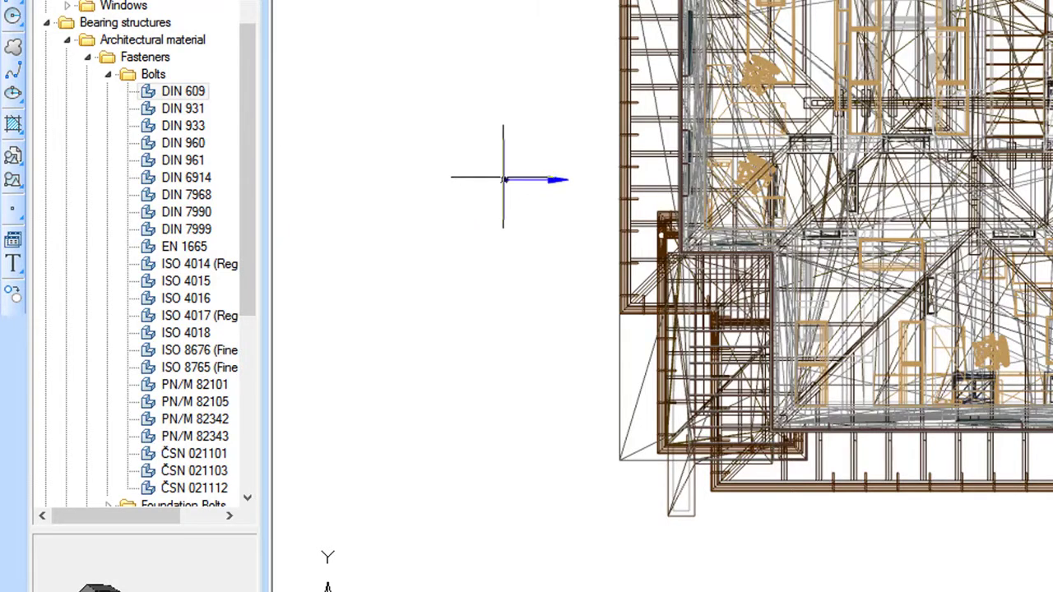
left_click(503, 179)
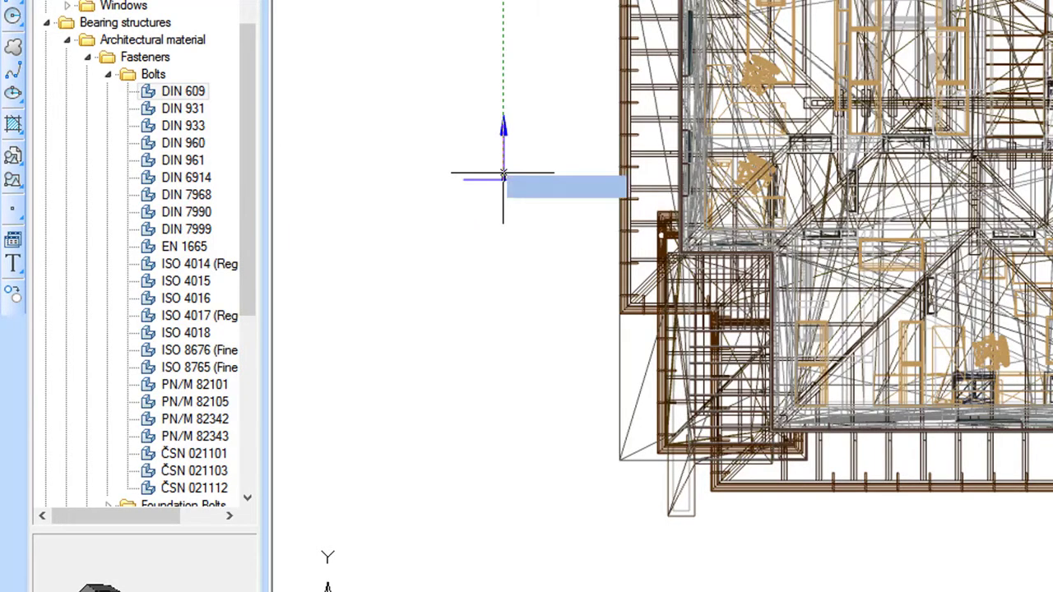
left_click(411, 242)
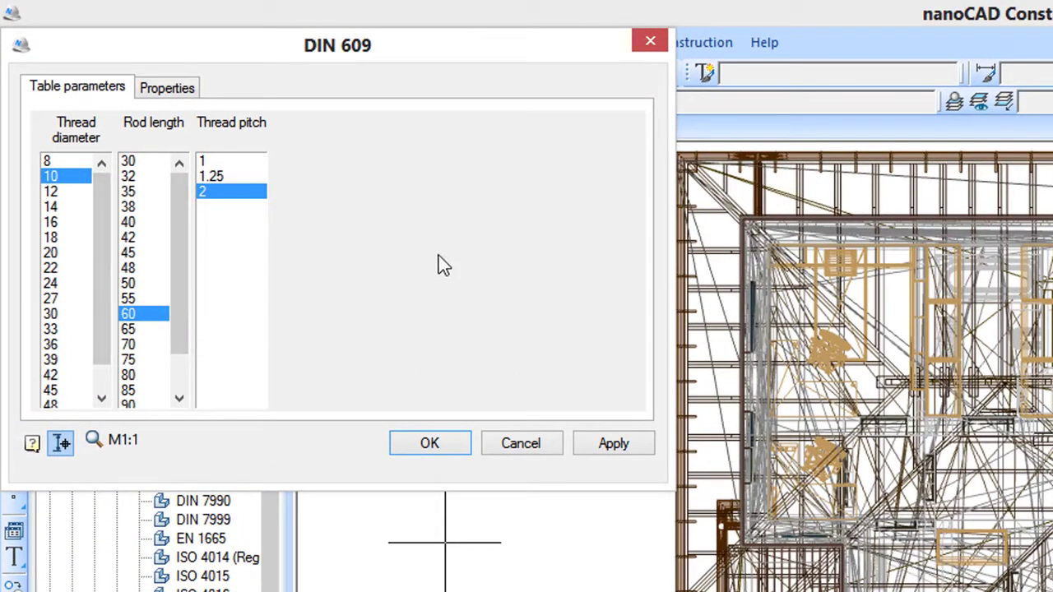
Examine the DIN 609 screw's properties and preview its right, top and left view representations.
left_click(157, 88)
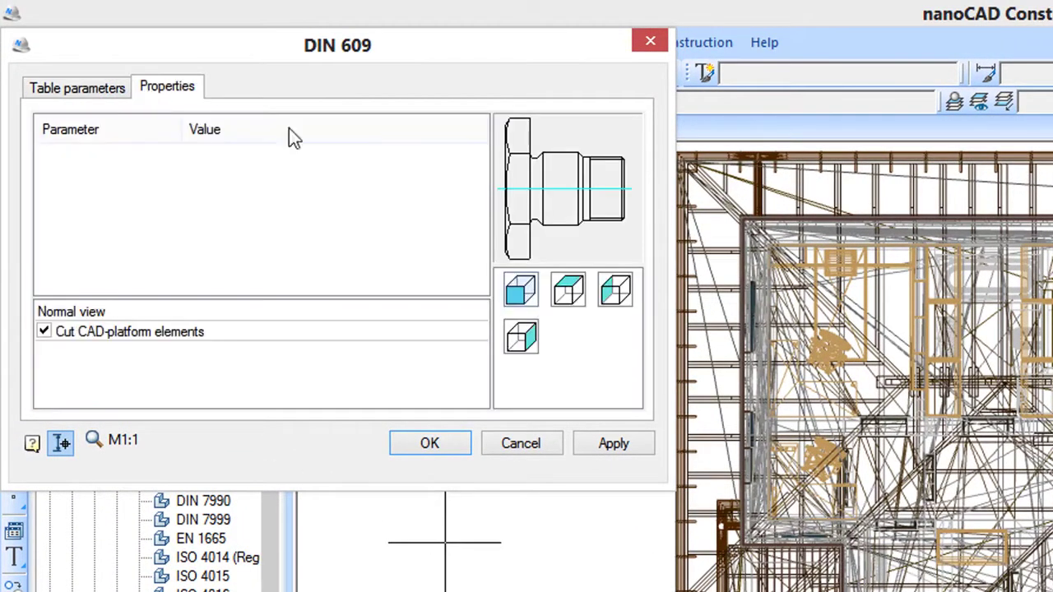
left_click(524, 338)
left_click(569, 291)
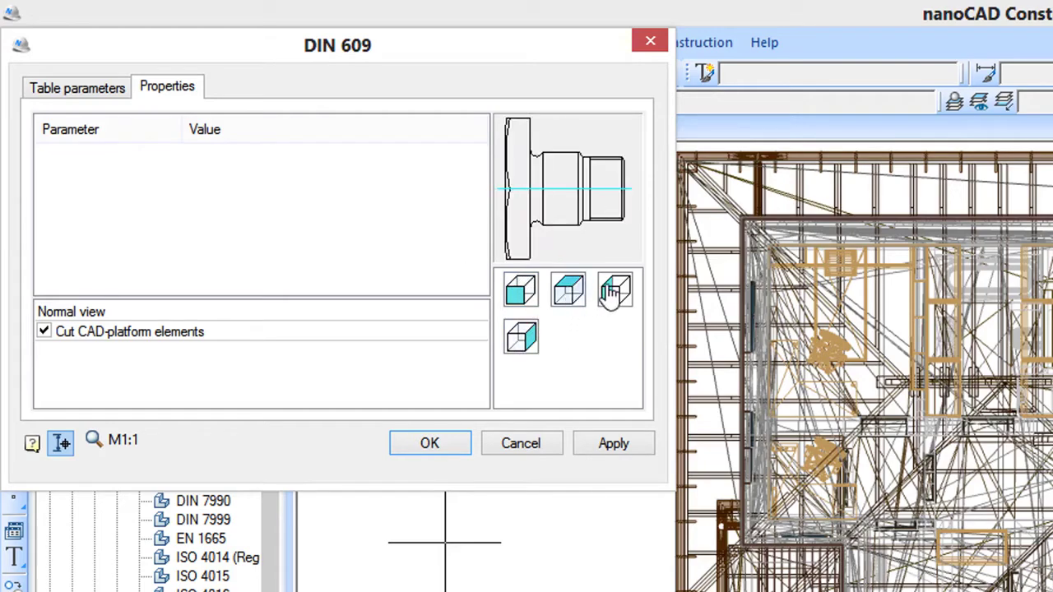
left_click(612, 292)
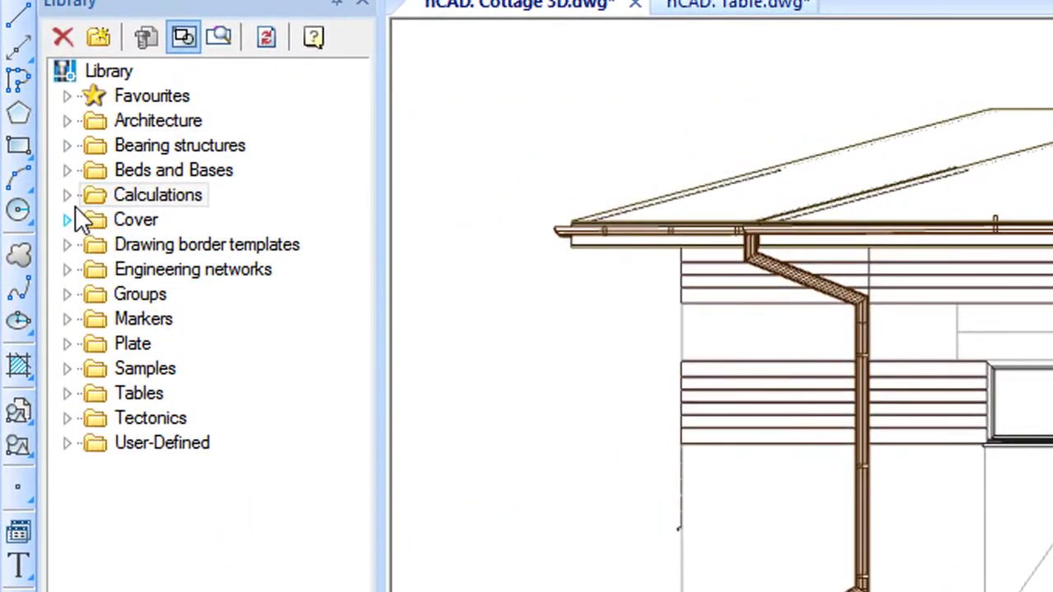
Open the beam calculation from the library's Calculations loads and enlarge its window to show all section types.
left_click(67, 198)
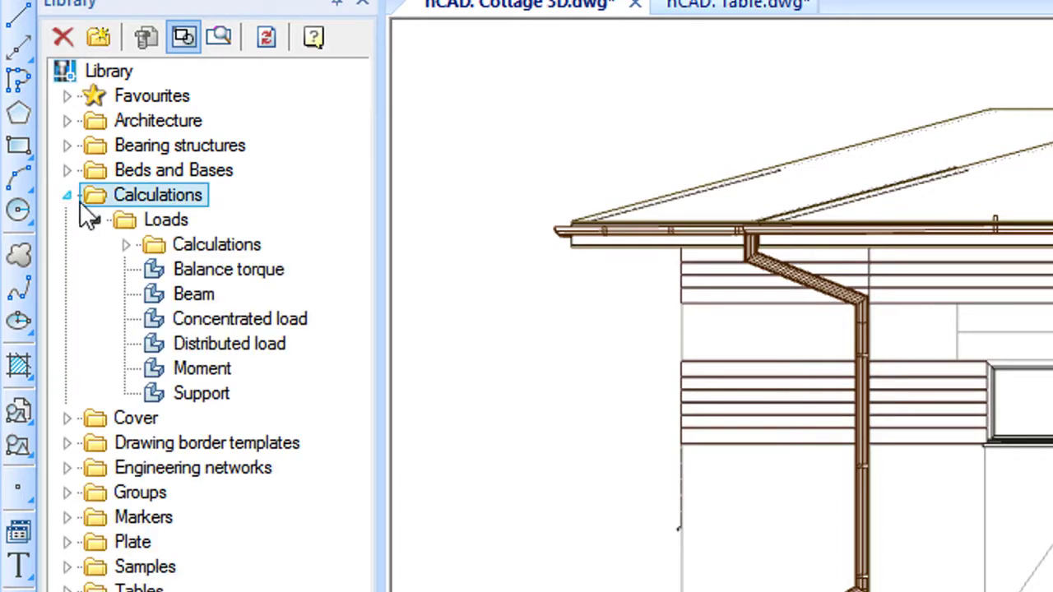
double_click(181, 313)
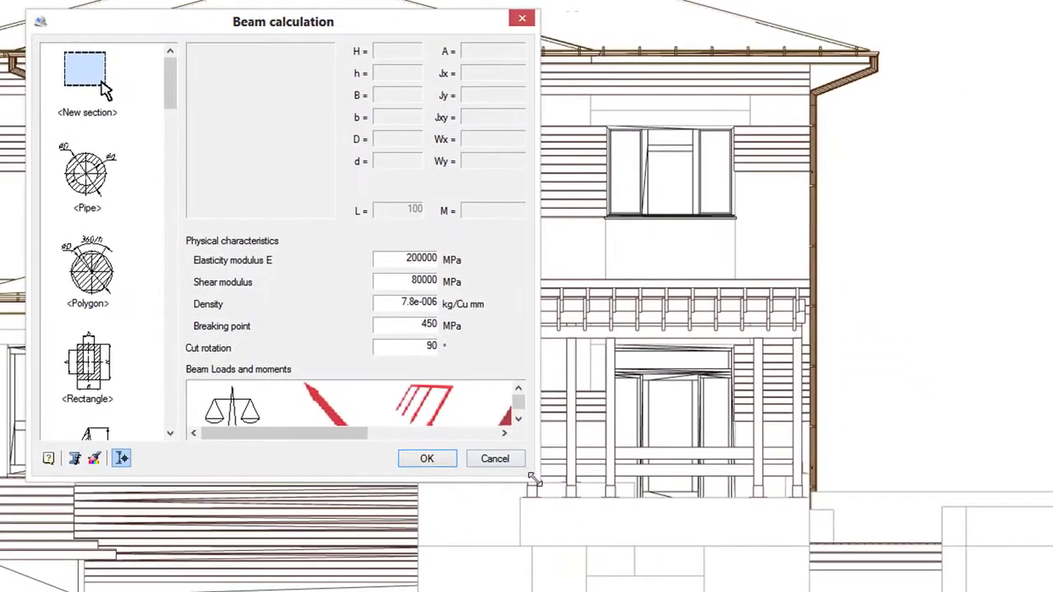
left_click_drag(533, 479, 985, 583)
Examine the Pipe, Rectangle, ISO 4019 and STO ASChM 20-93 cross-sections available for the beam calculation.
left_click(188, 78)
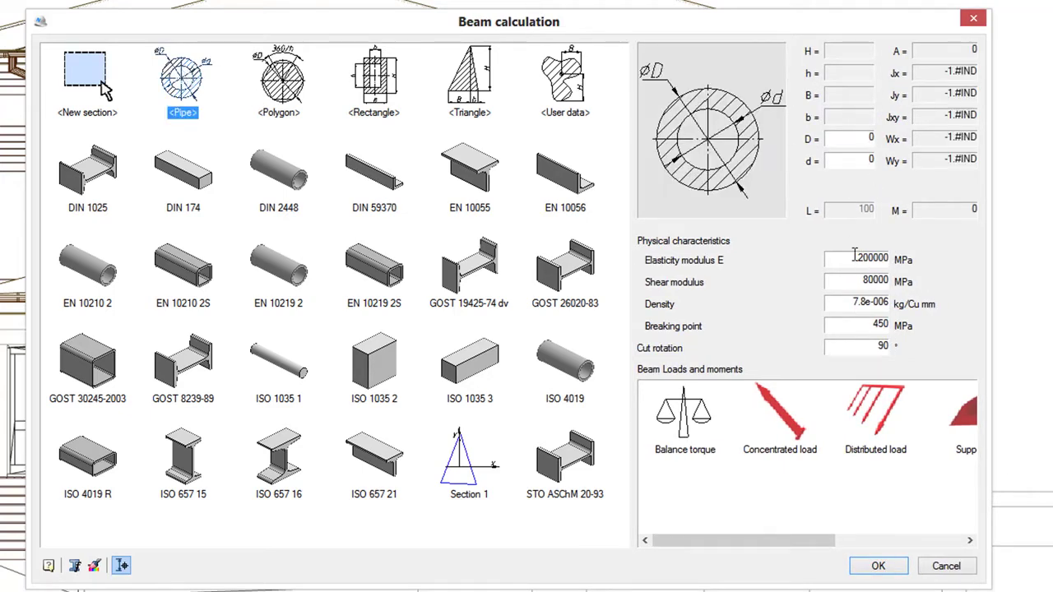
left_click(370, 76)
left_click(568, 359)
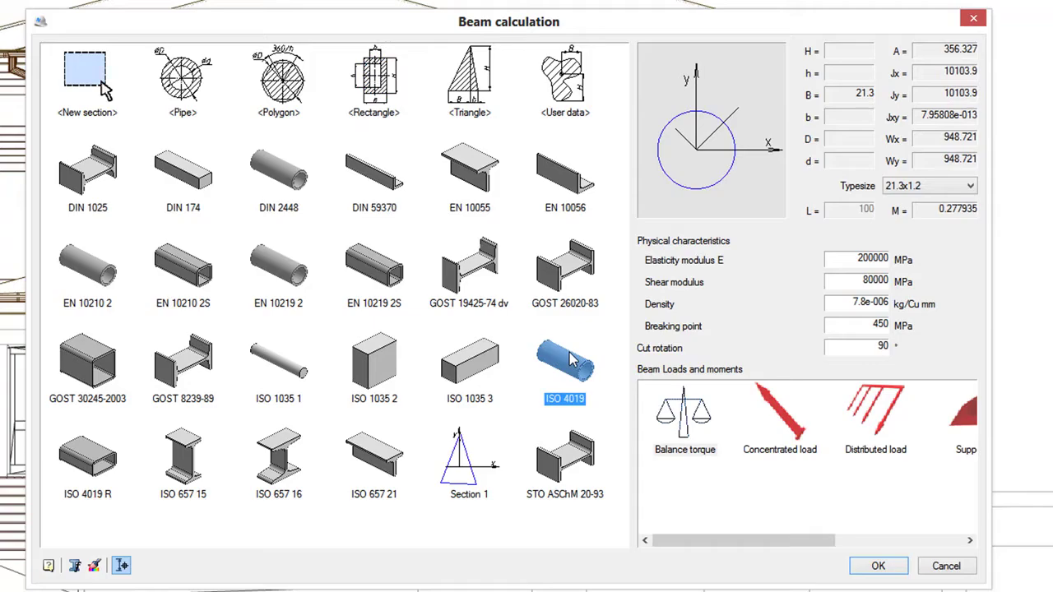
left_click(566, 471)
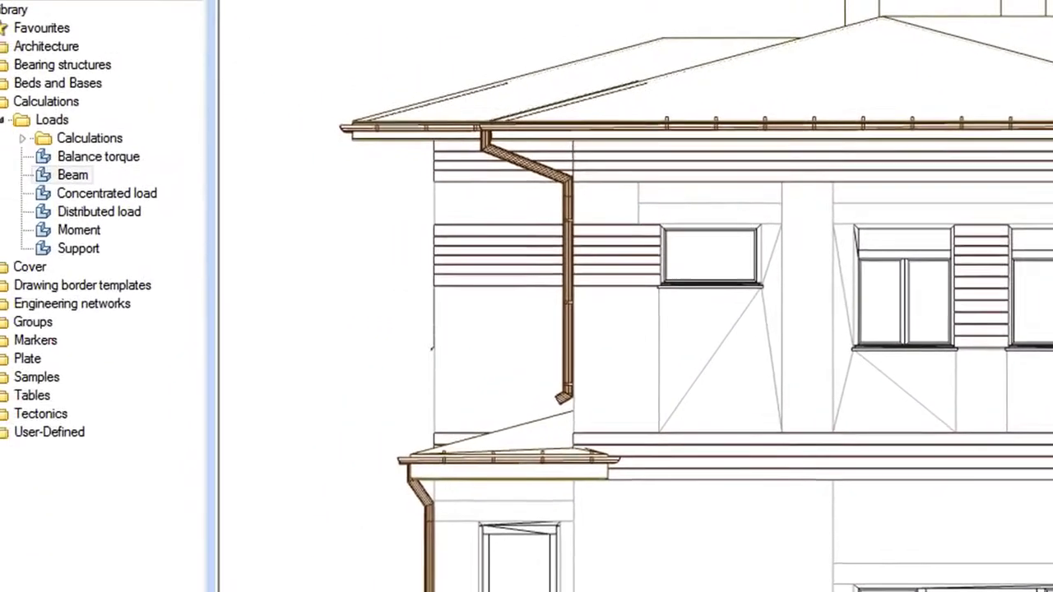
Start inserting the Main stamp text DIN title block from the library's drawing border templates into the drawing.
left_click(44, 305)
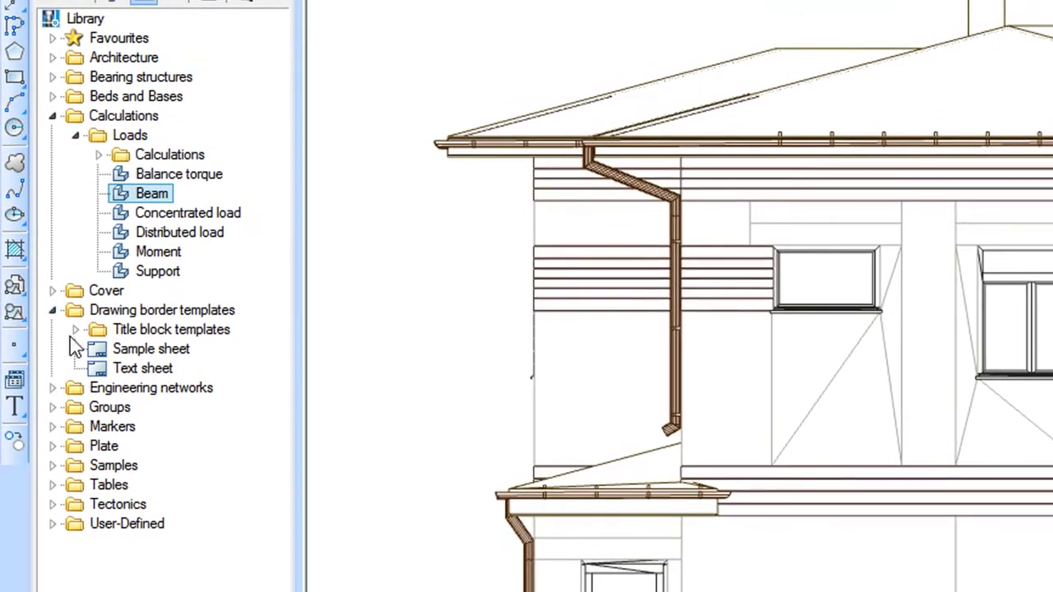
left_click(75, 329)
left_click(202, 451)
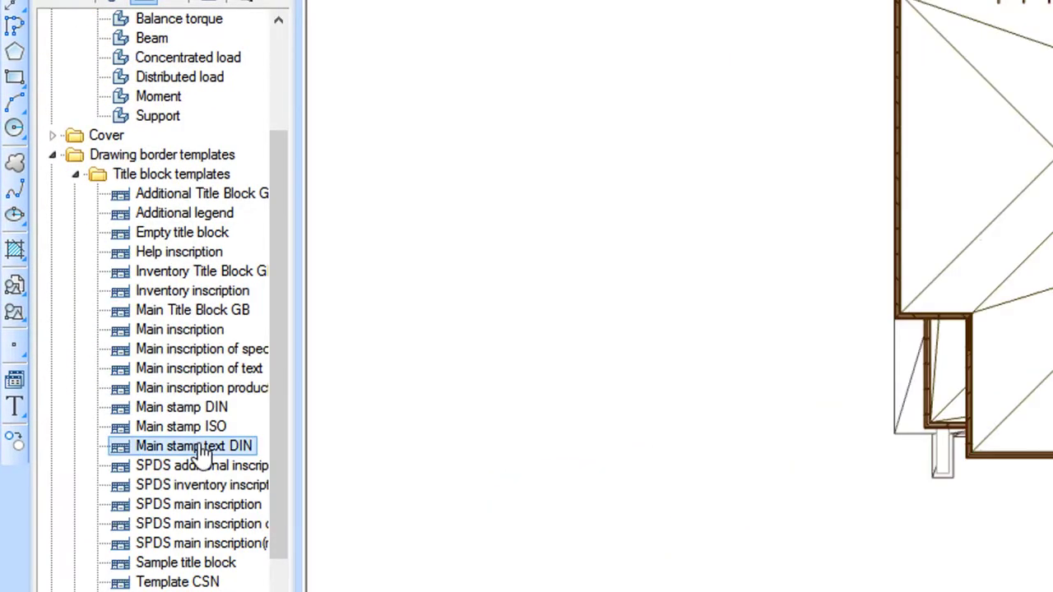
left_click_drag(202, 451, 357, 463)
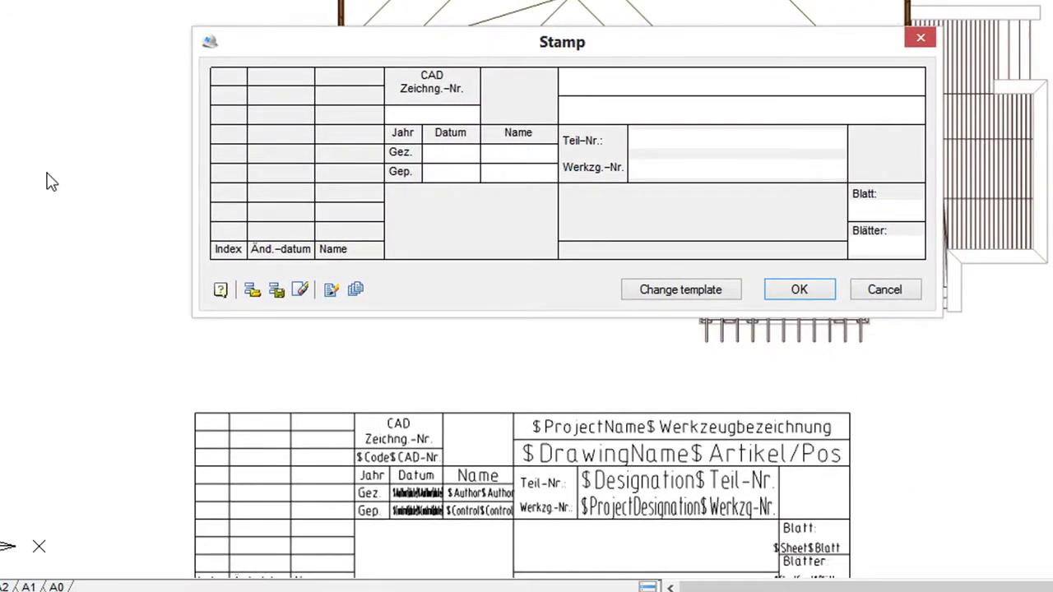
Clear the stamp's fields and place the title block below the cottage plan, checking its form once more.
mouse_move(455, 56)
left_mouse_down()
mouse_move(433, 61)
mouse_move(425, 116)
left_mouse_up()
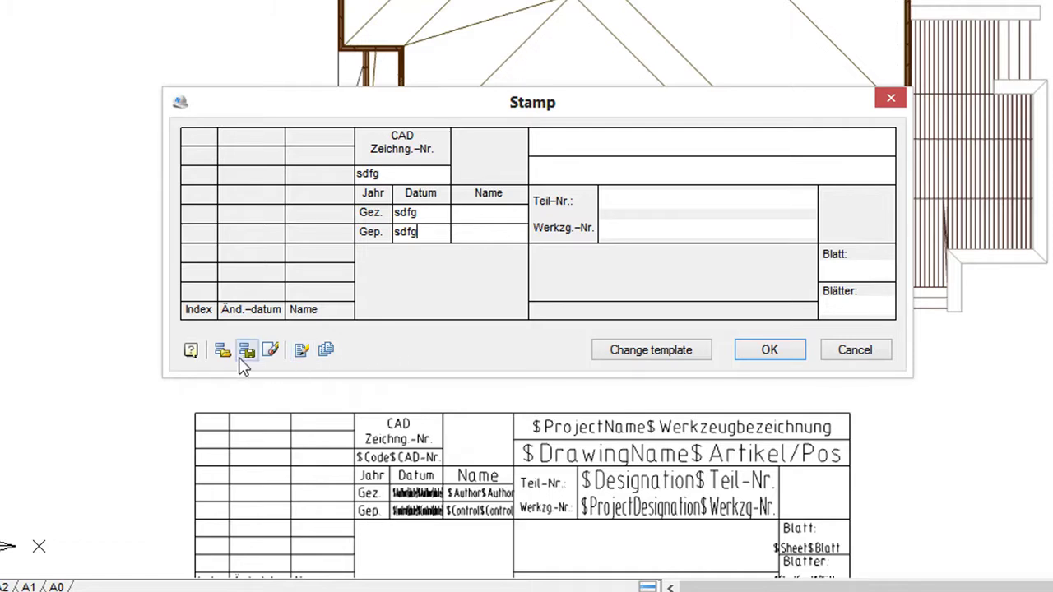
left_click(271, 353)
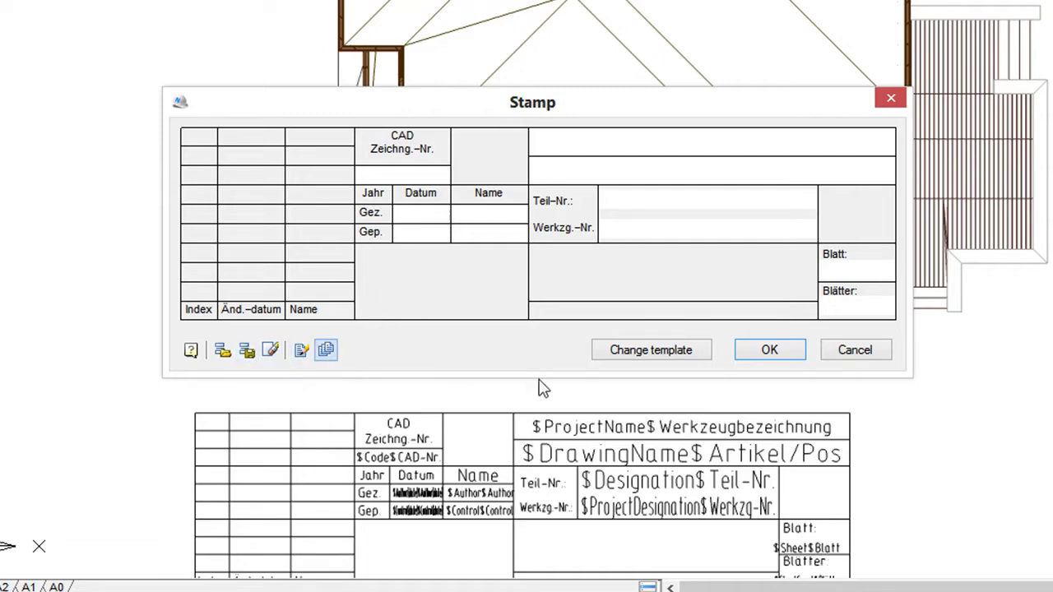
left_click(769, 350)
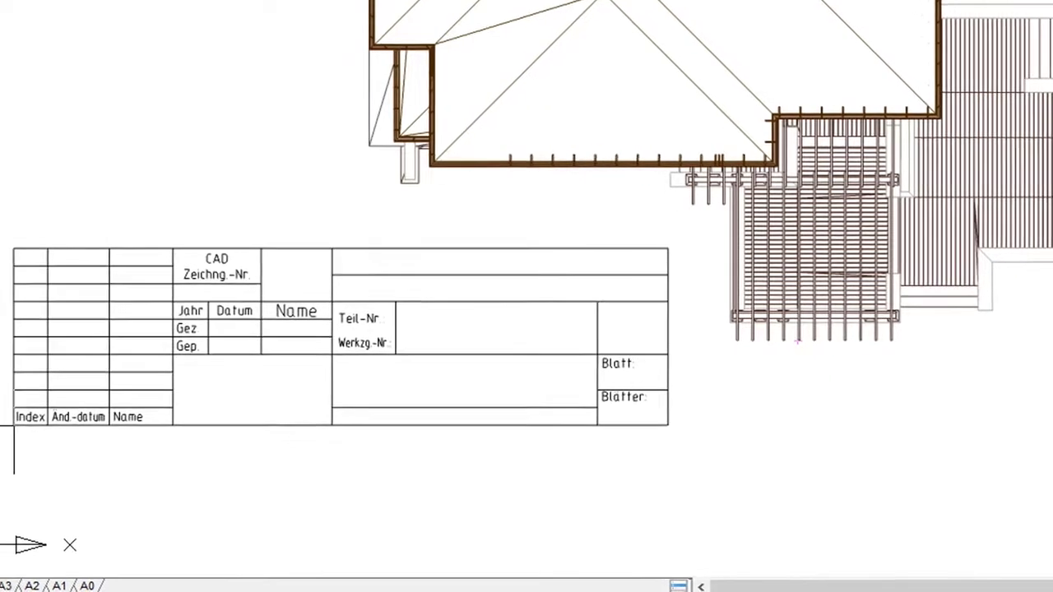
left_click(13, 425)
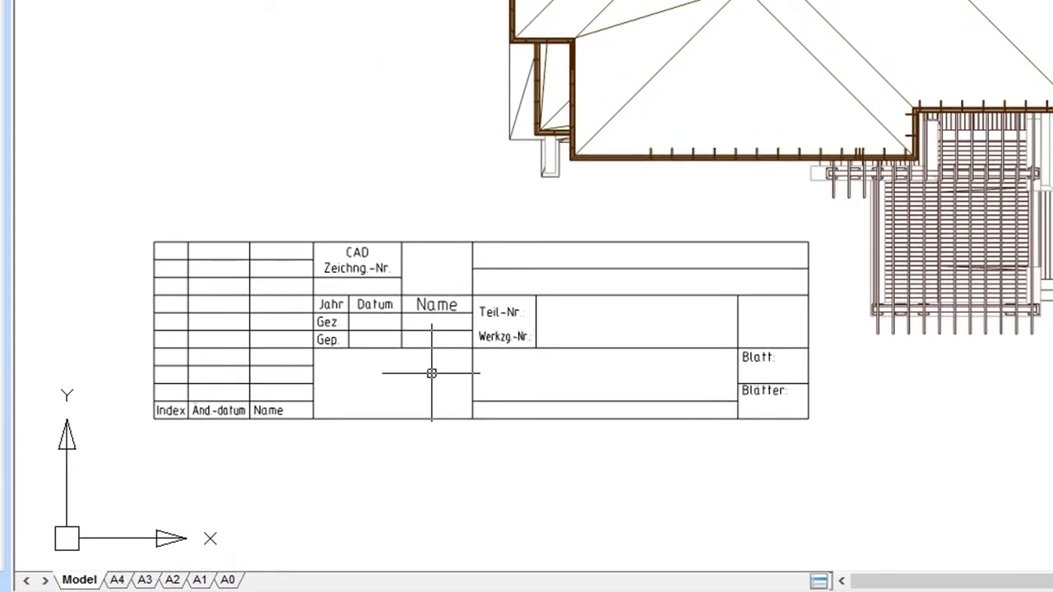
double_click(429, 304)
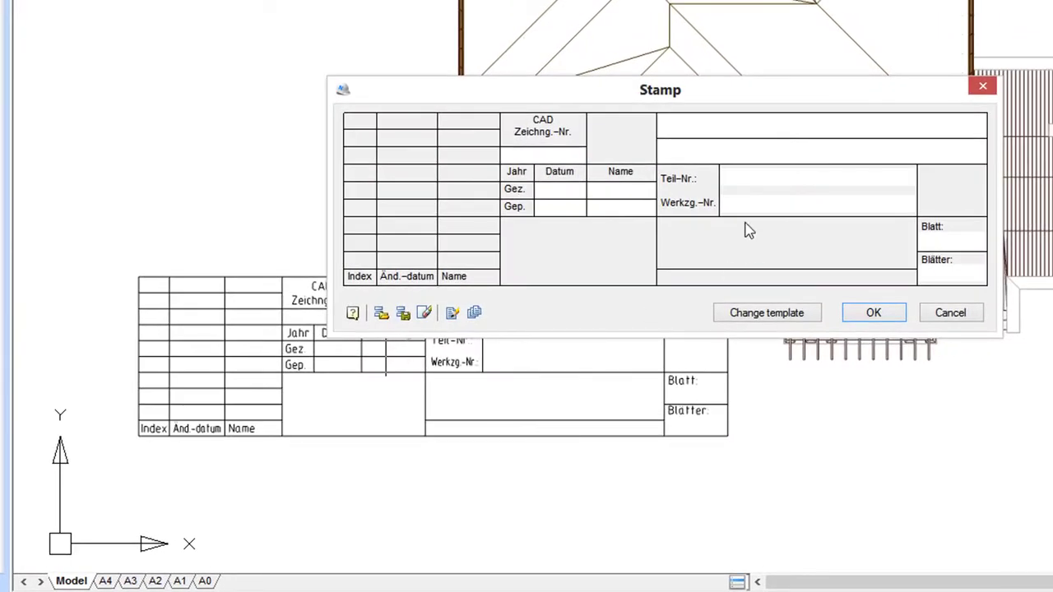
left_click(887, 313)
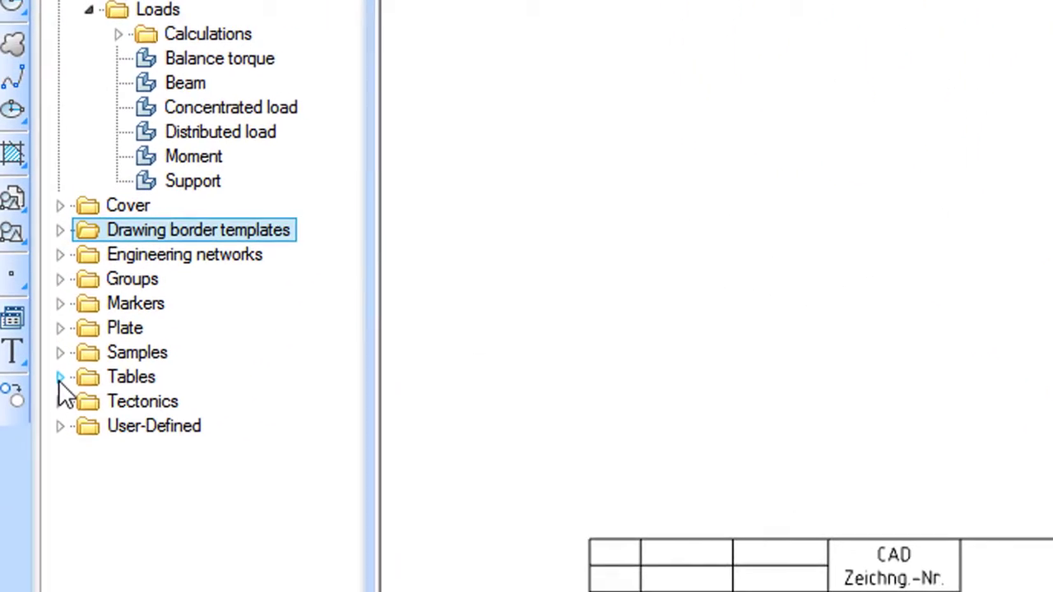
Insert the List of floors table template below the title block and review it in the table editor.
left_click(59, 378)
left_click(88, 403)
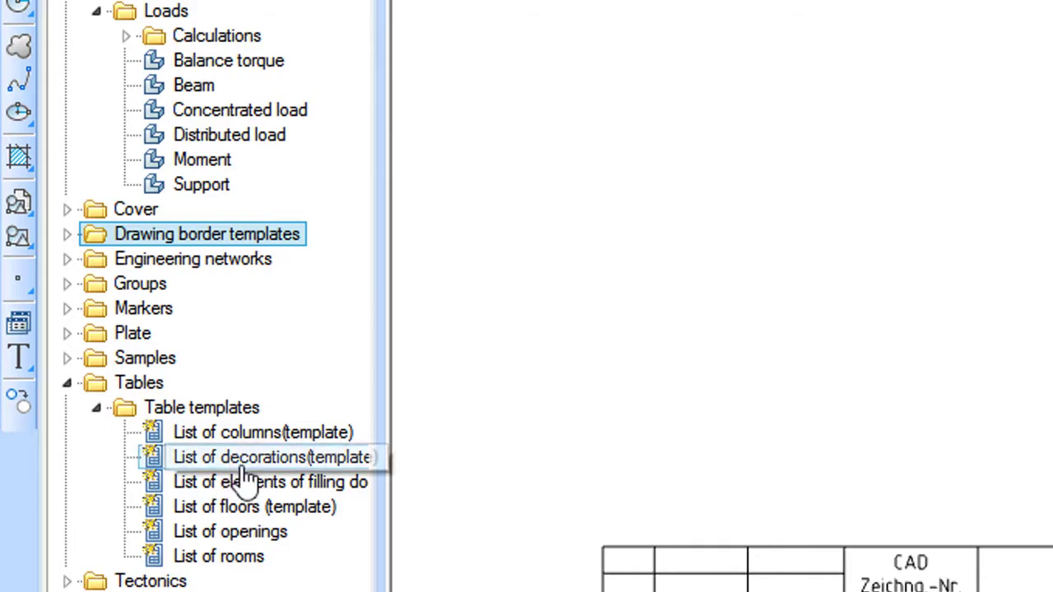
double_click(272, 507)
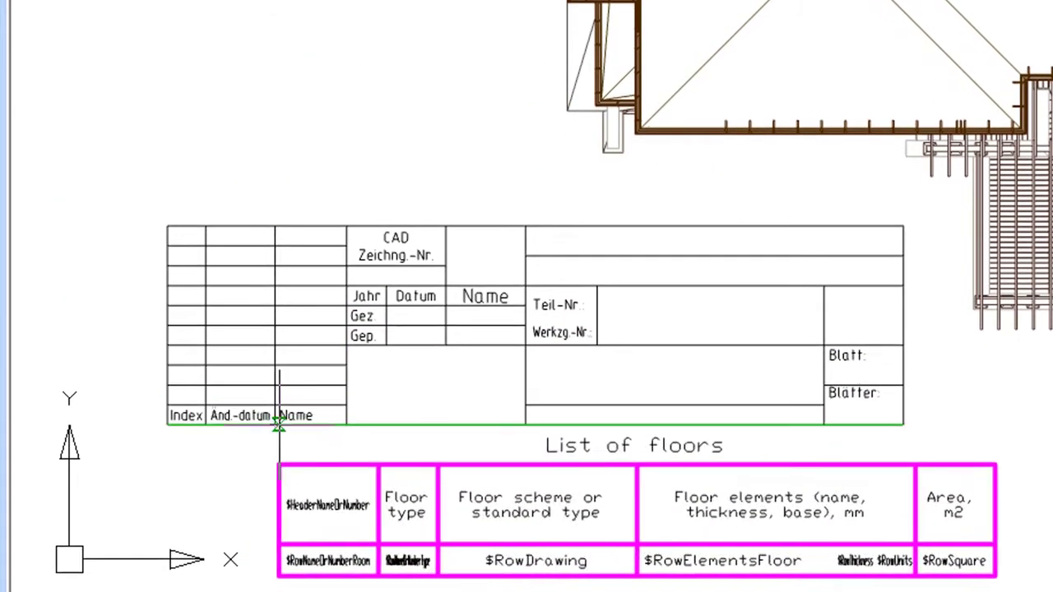
left_click(275, 474)
double_click(416, 458)
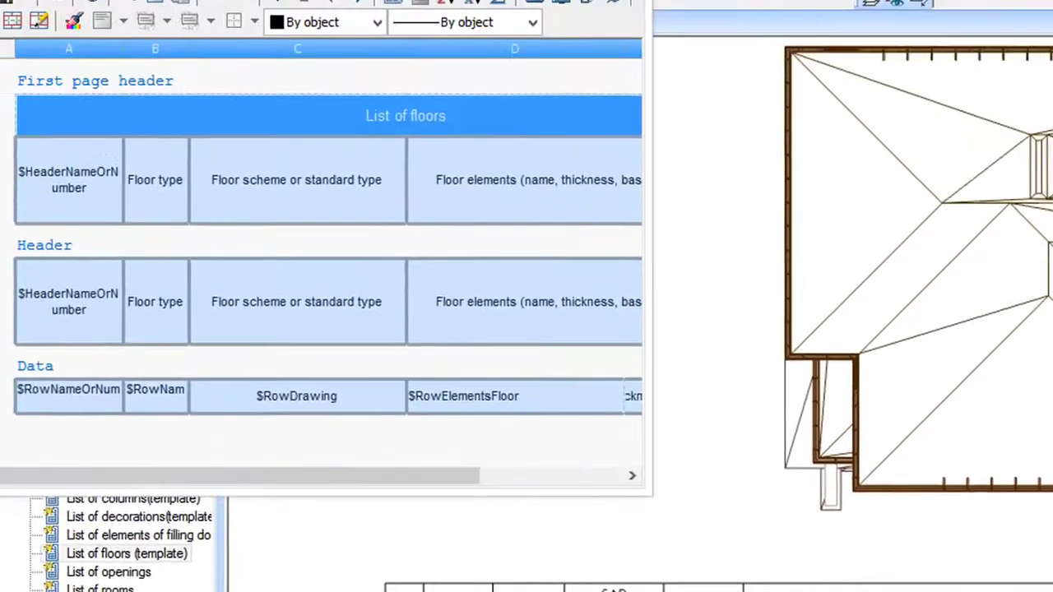
left_click(640, 39)
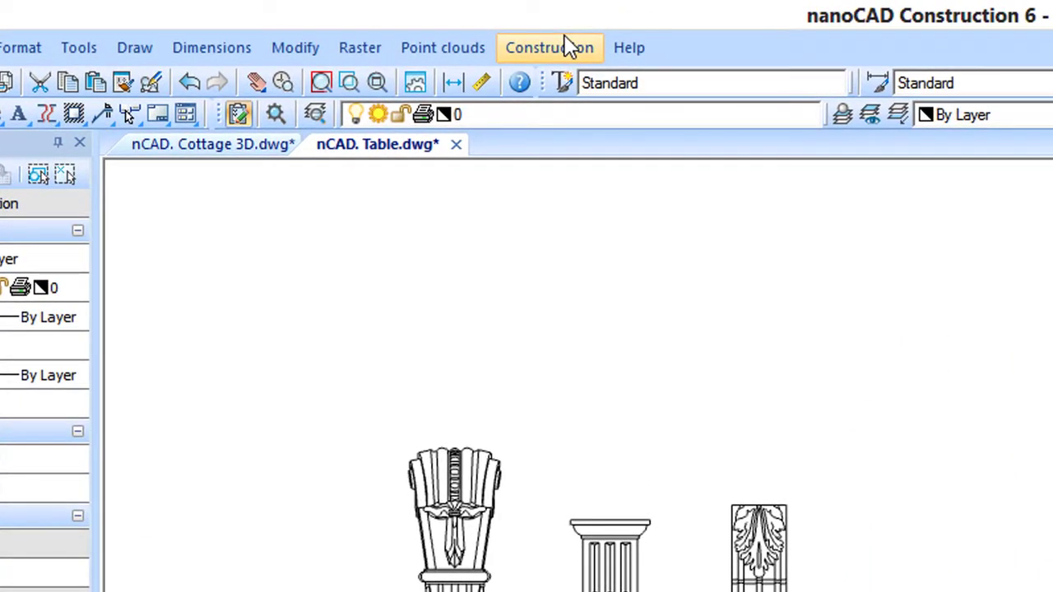
Try to create a new drawing format from the geometry of the Title and Quantity table with title/borders recognition.
left_click(569, 48)
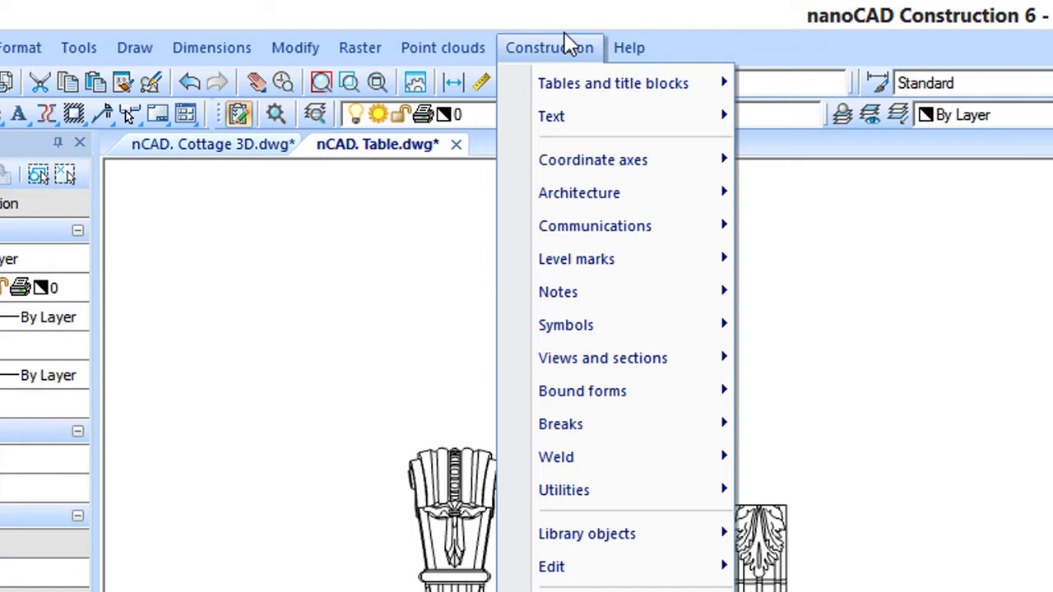
mouse_move(660, 87)
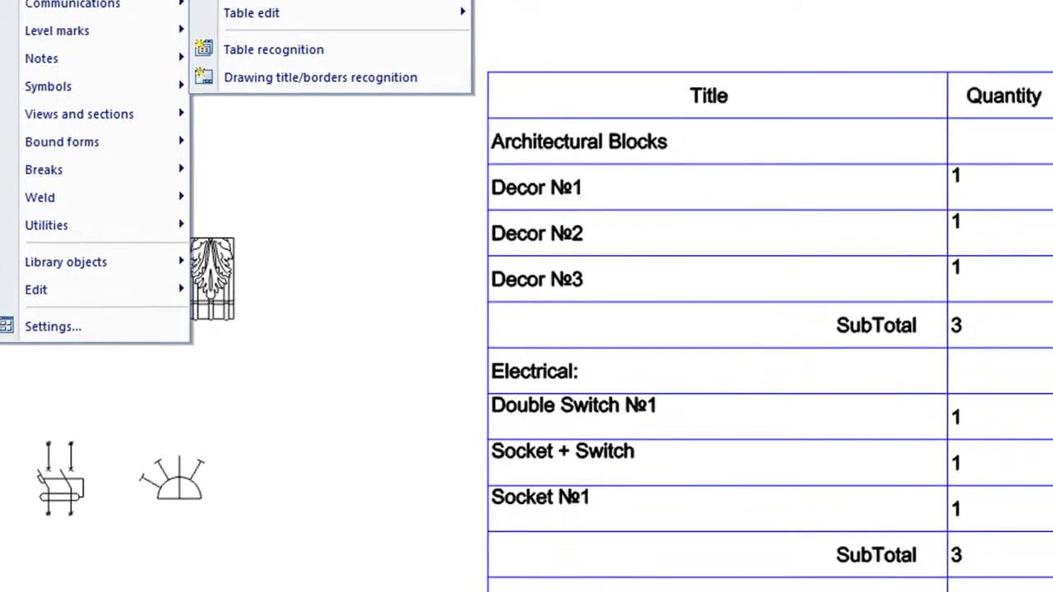
left_click(748, 114)
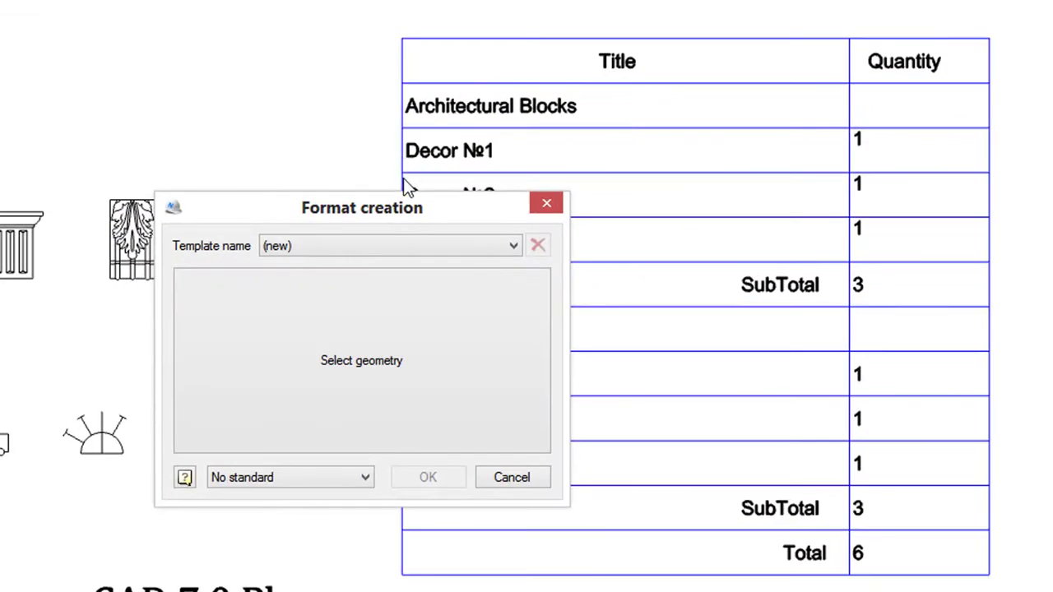
left_click_drag(405, 212, 212, 74)
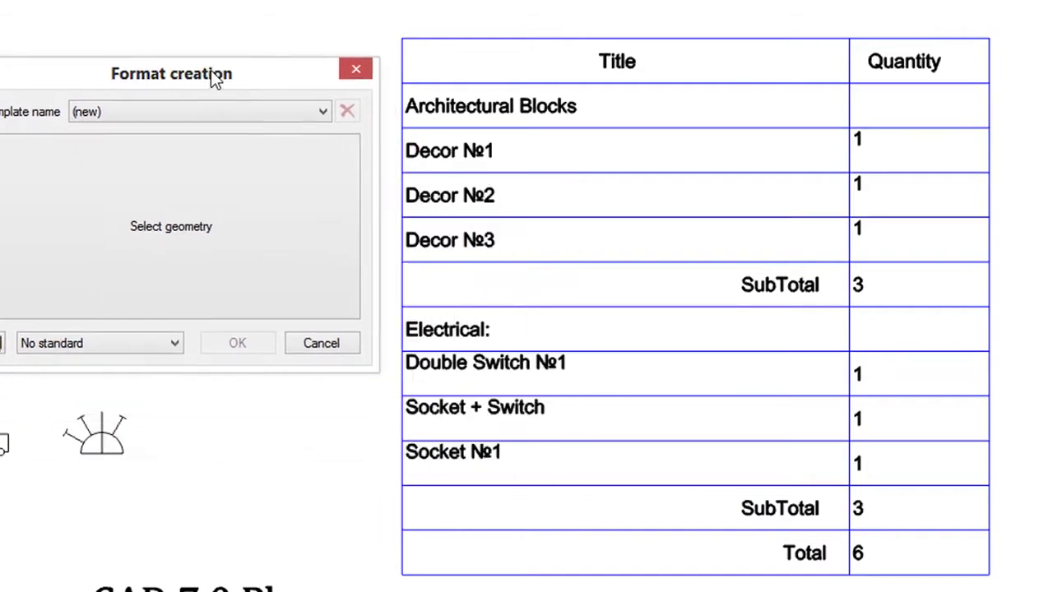
left_click(155, 226)
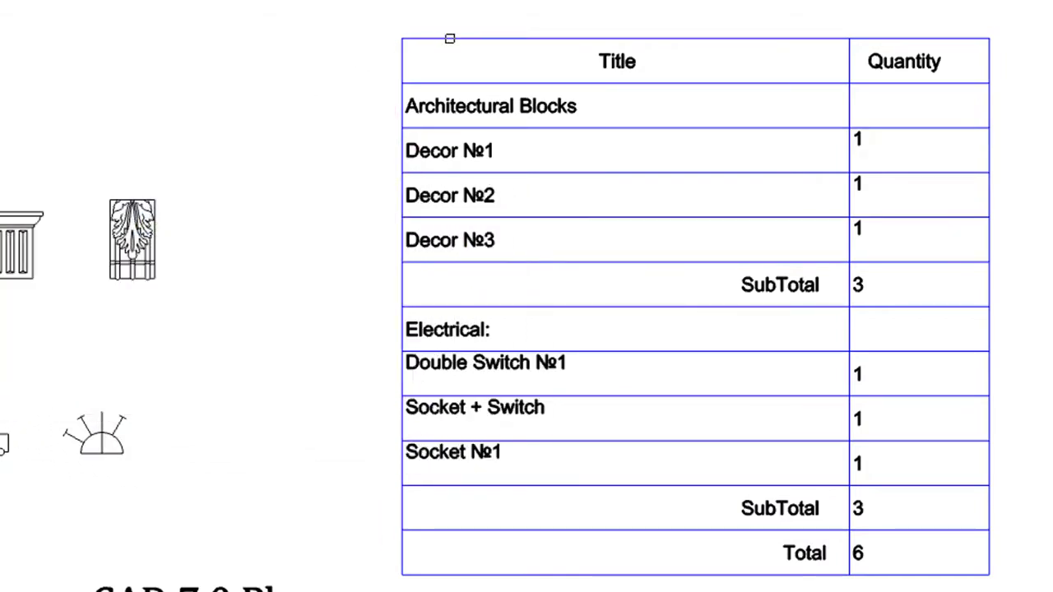
left_click(450, 38)
key("Return")
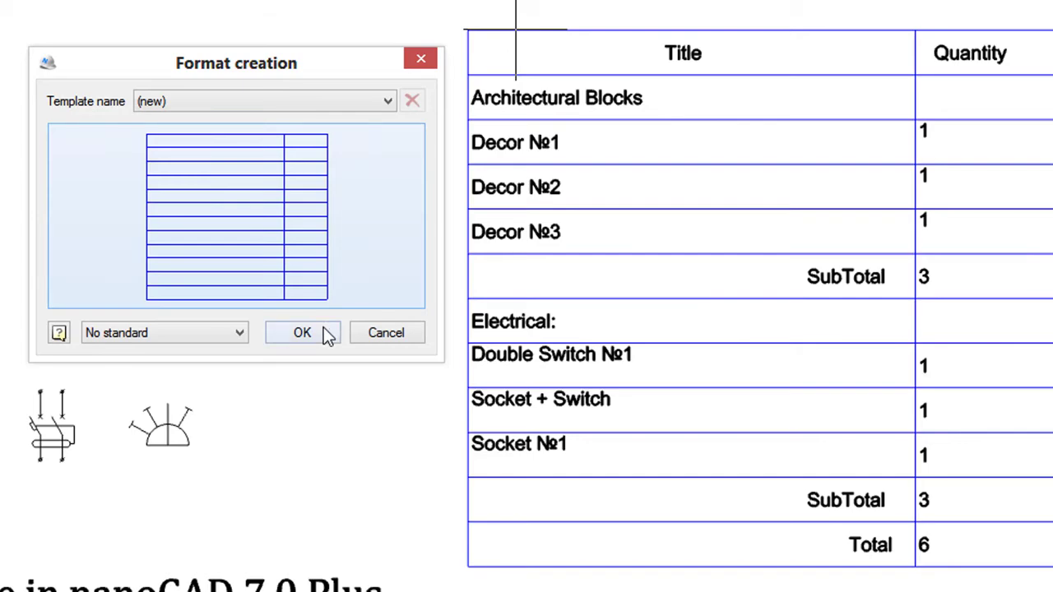
left_click(380, 334)
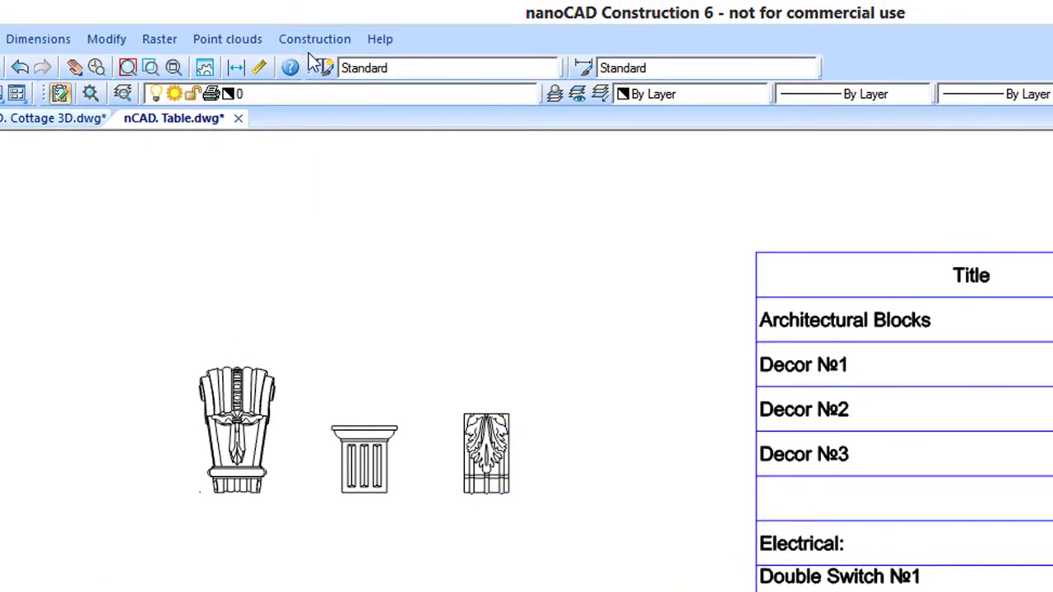
Place the construction text "Text" above the architectural decor blocks and select it.
left_click(313, 43)
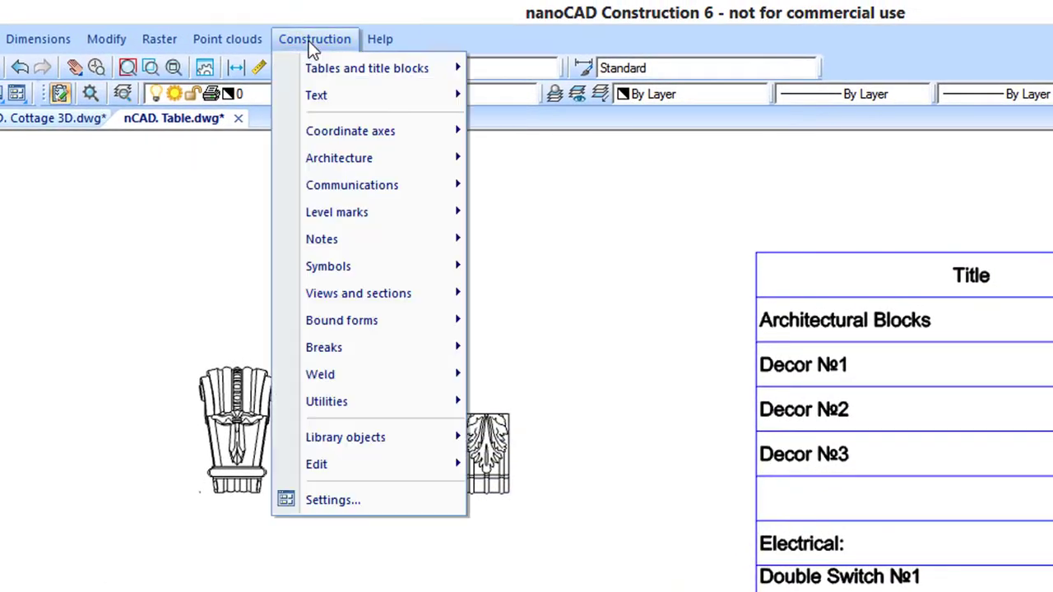
mouse_move(330, 96)
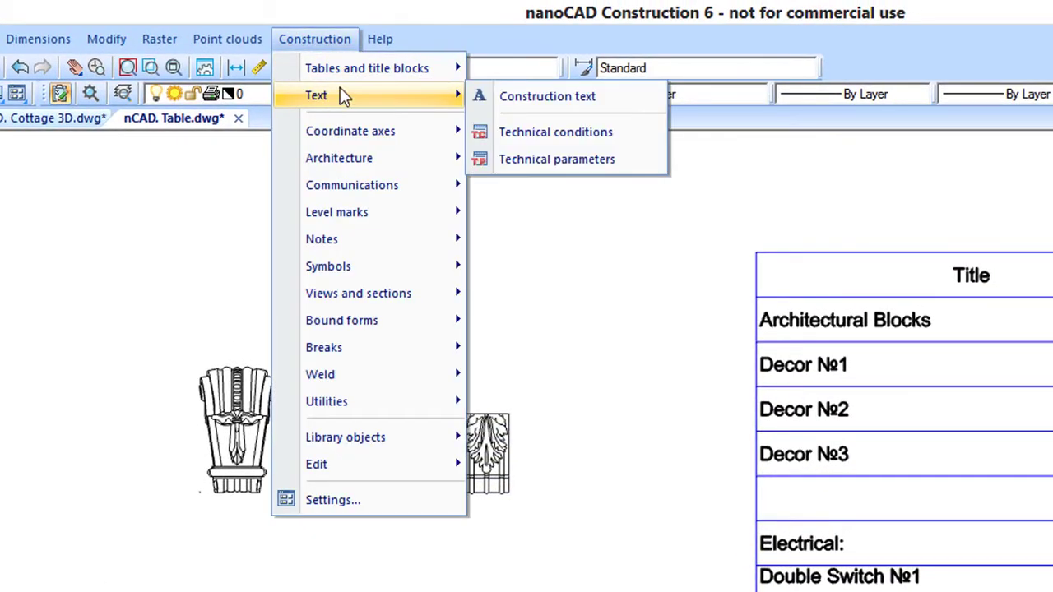
left_click(532, 98)
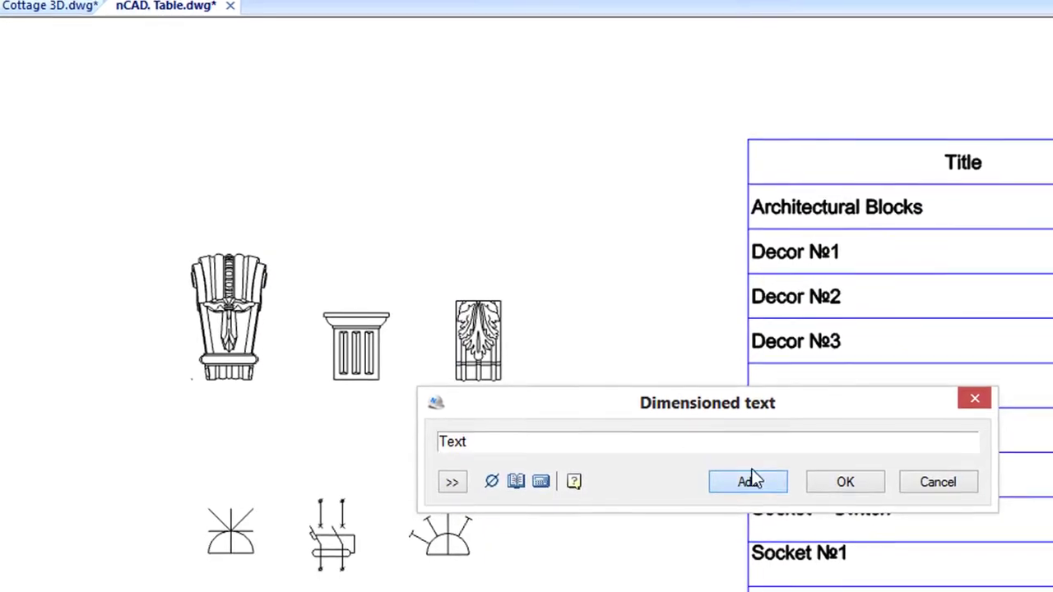
left_click(756, 589)
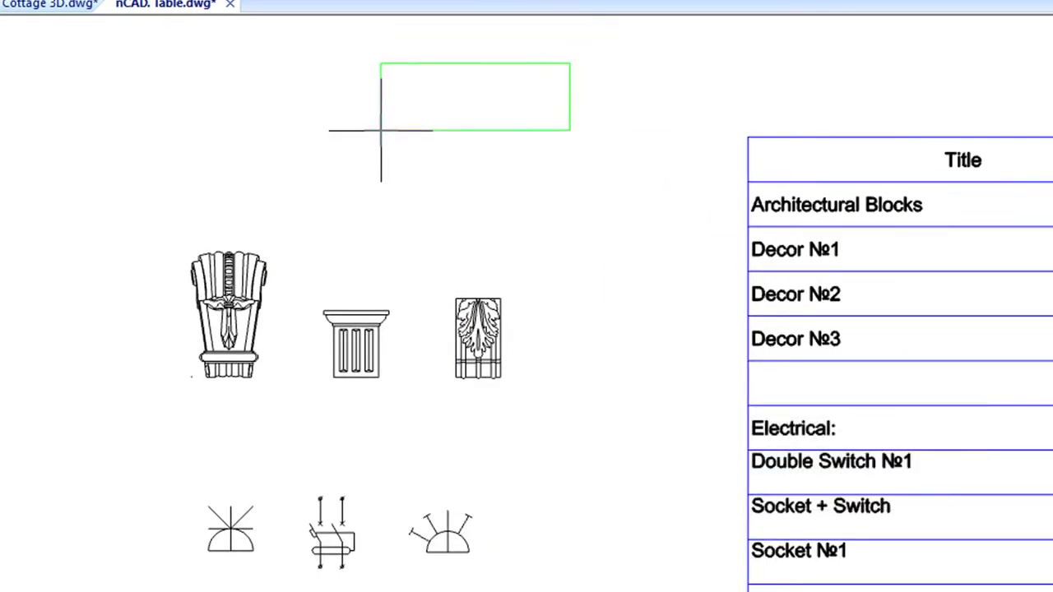
left_click(383, 166)
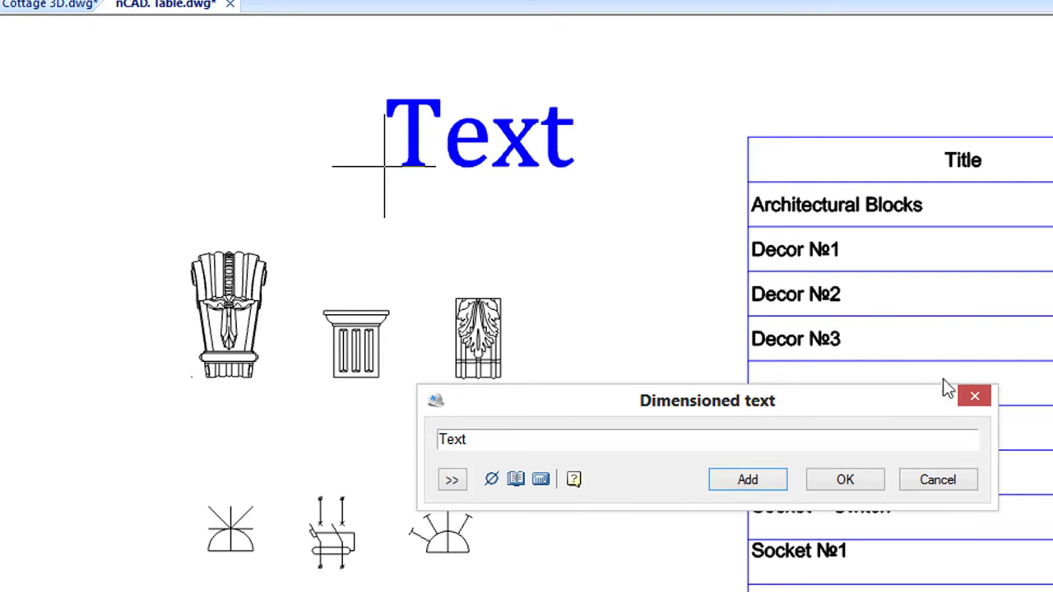
left_click(974, 397)
left_click(553, 166)
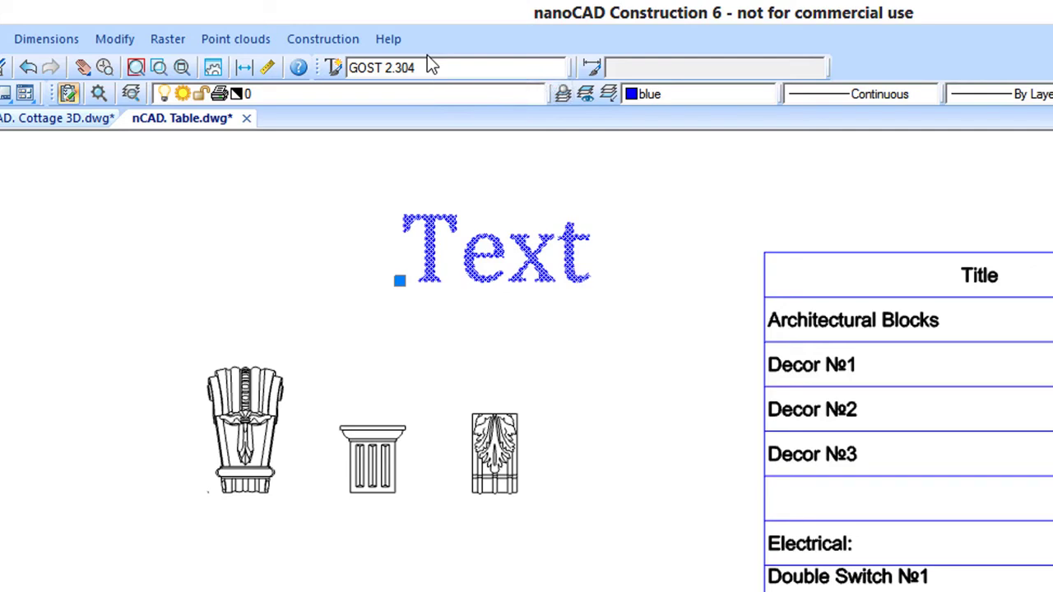
Insert a polar construction grid with two 45° numerical axis steps and a turning angle of 0 beside the Text label.
left_click(322, 39)
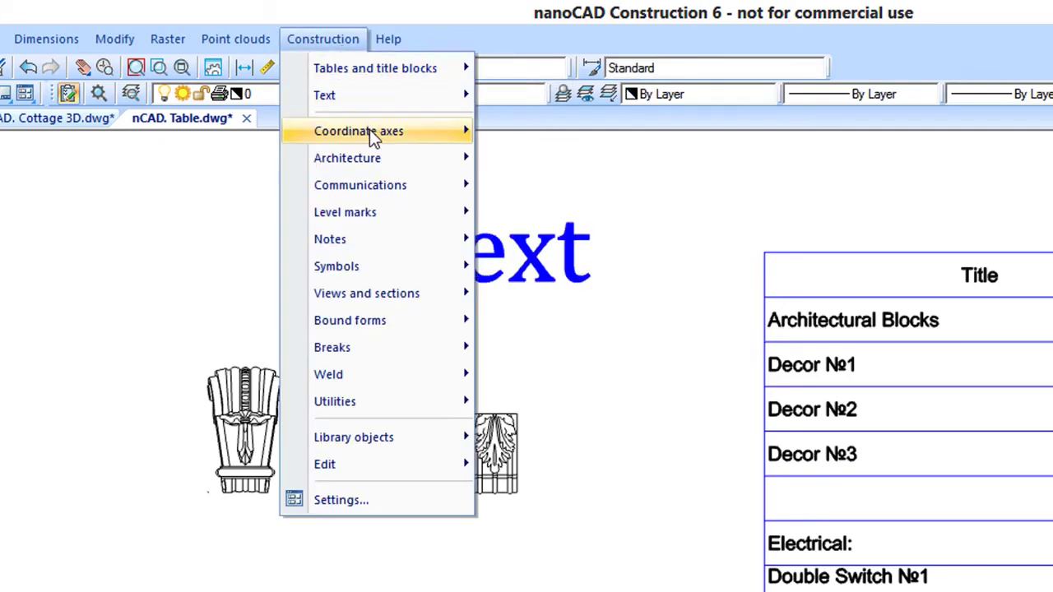
mouse_move(368, 132)
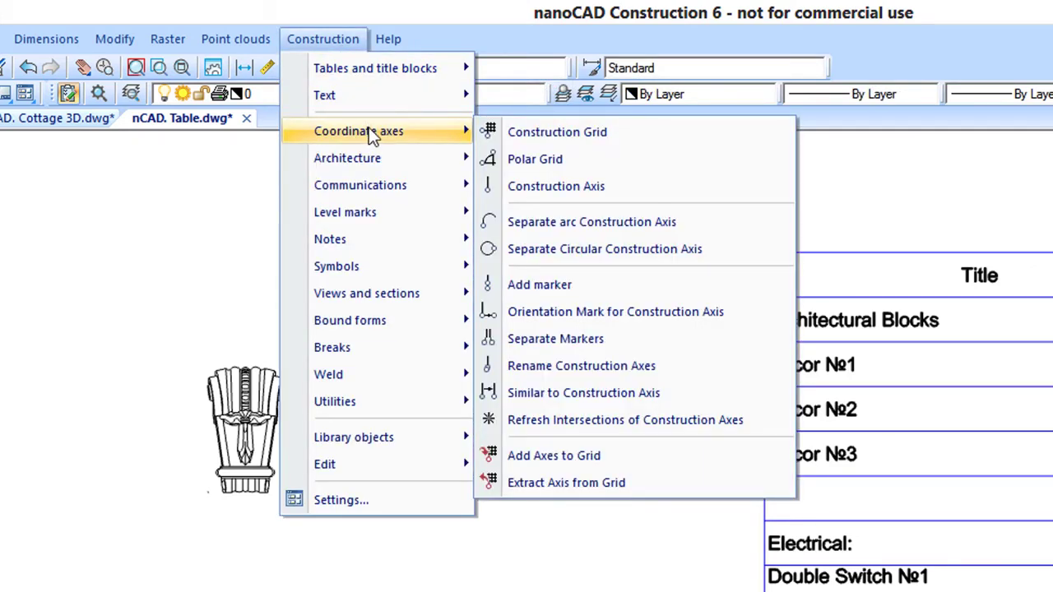
left_click(531, 161)
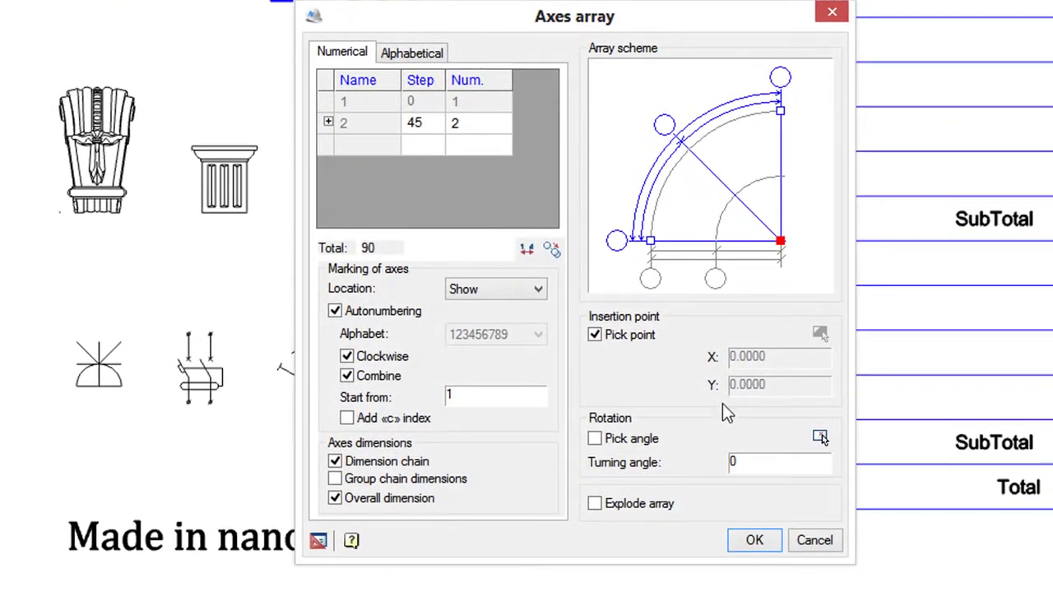
left_click(756, 551)
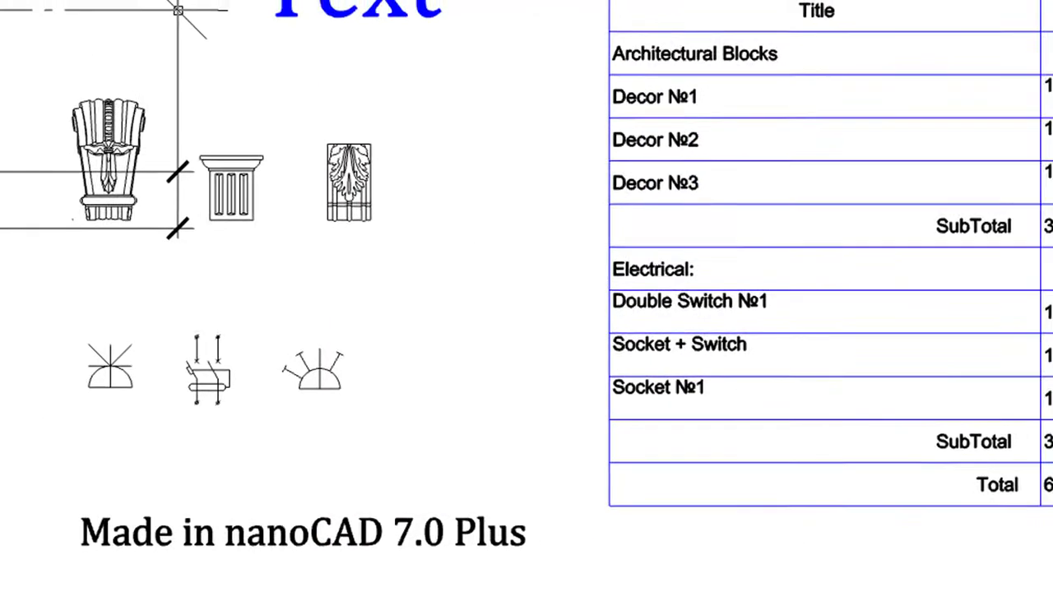
left_click(231, 101)
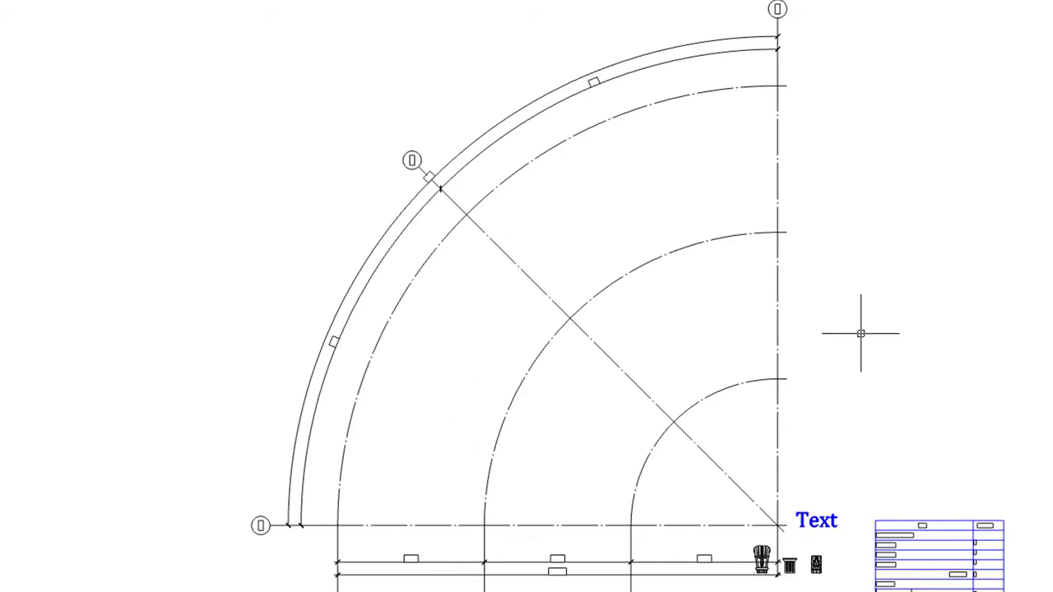
Review the construction tools available for architecture, communications, symbols and utilities.
left_click(302, 43)
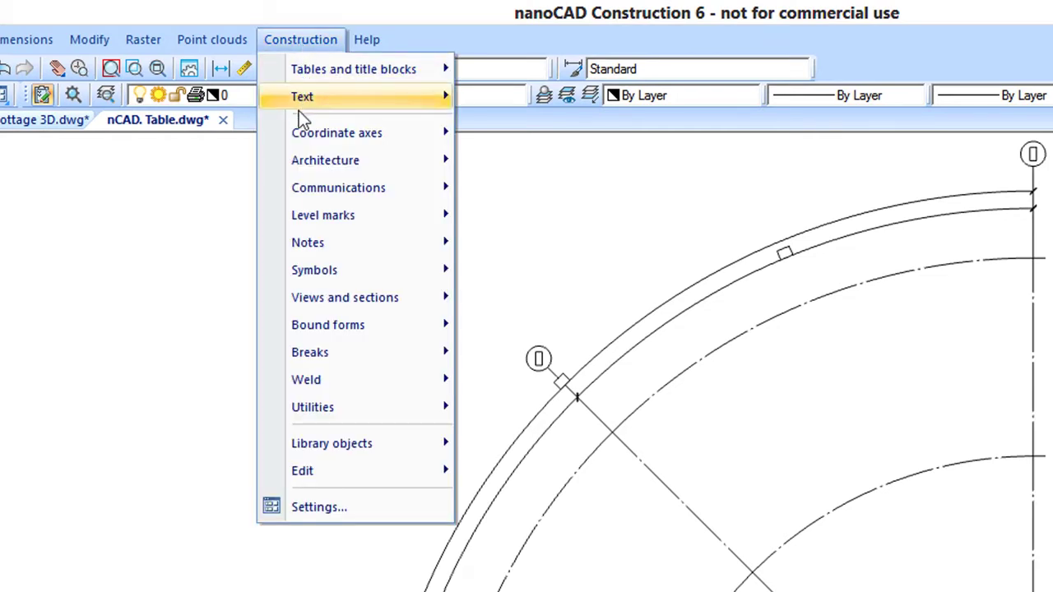
mouse_move(304, 162)
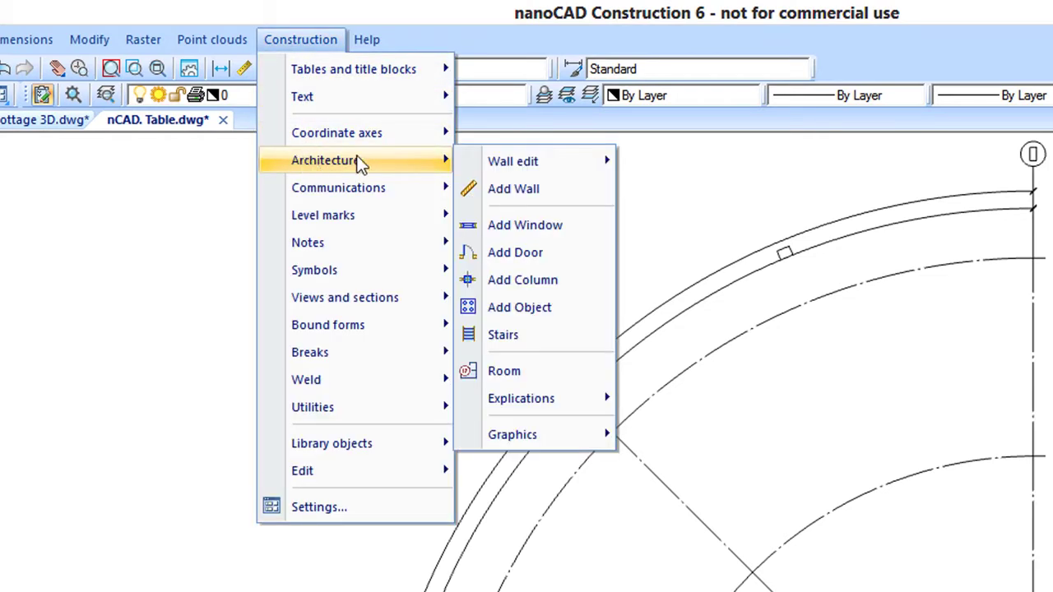
mouse_move(516, 163)
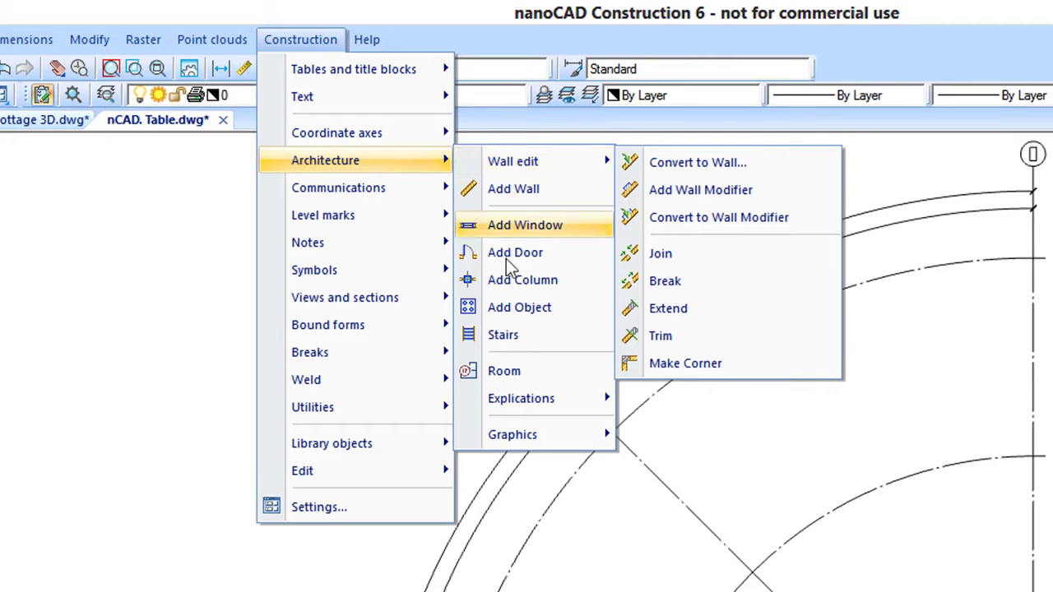
mouse_move(376, 188)
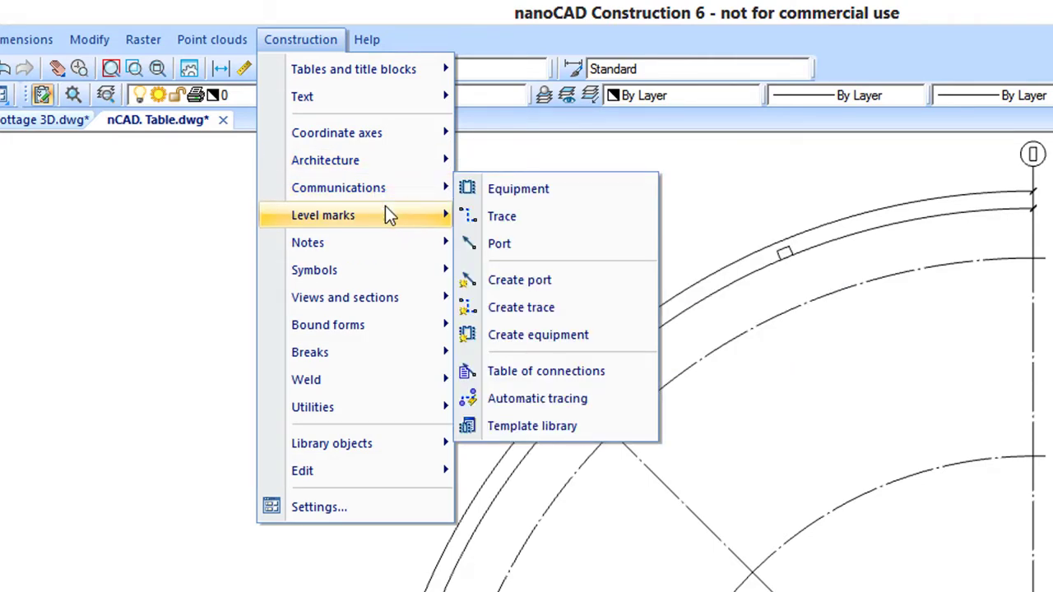
mouse_move(376, 268)
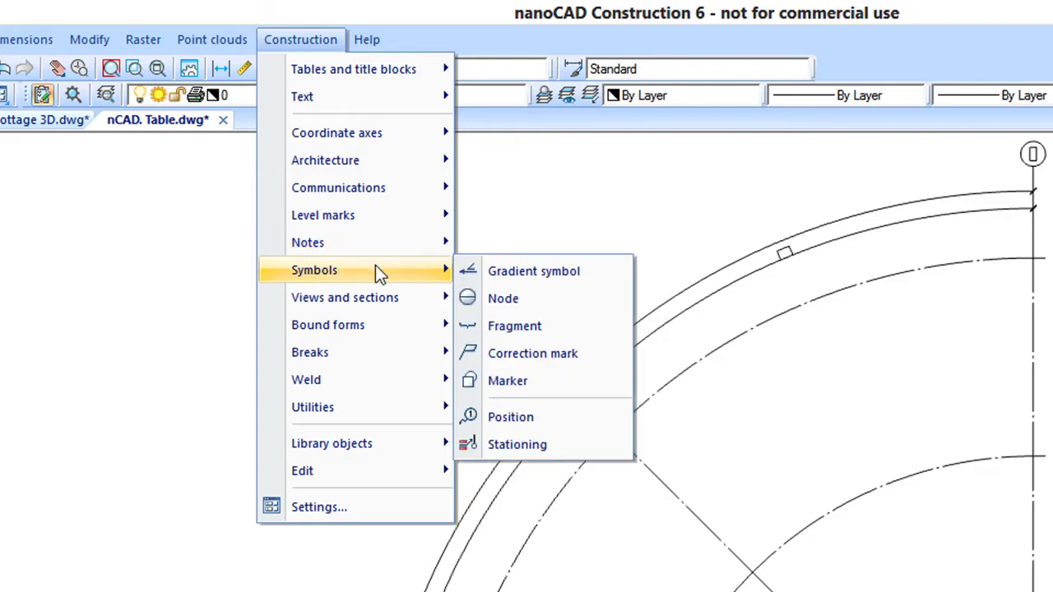
mouse_move(374, 405)
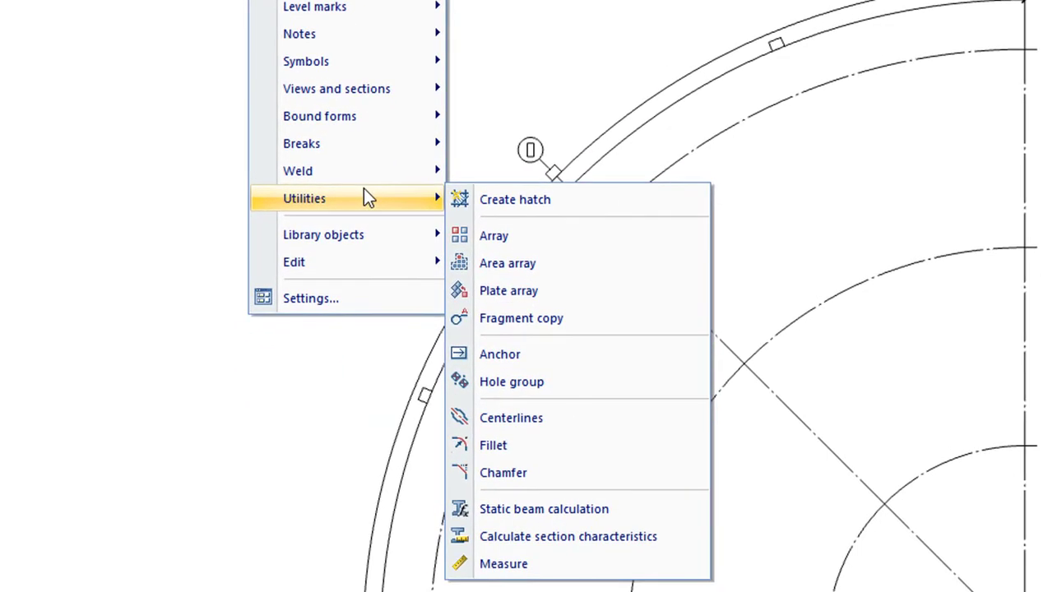
Insert a GOST 14800-85 rivet joint with a package thickness of about 70 in the empty area outside the polar grid.
mouse_move(371, 236)
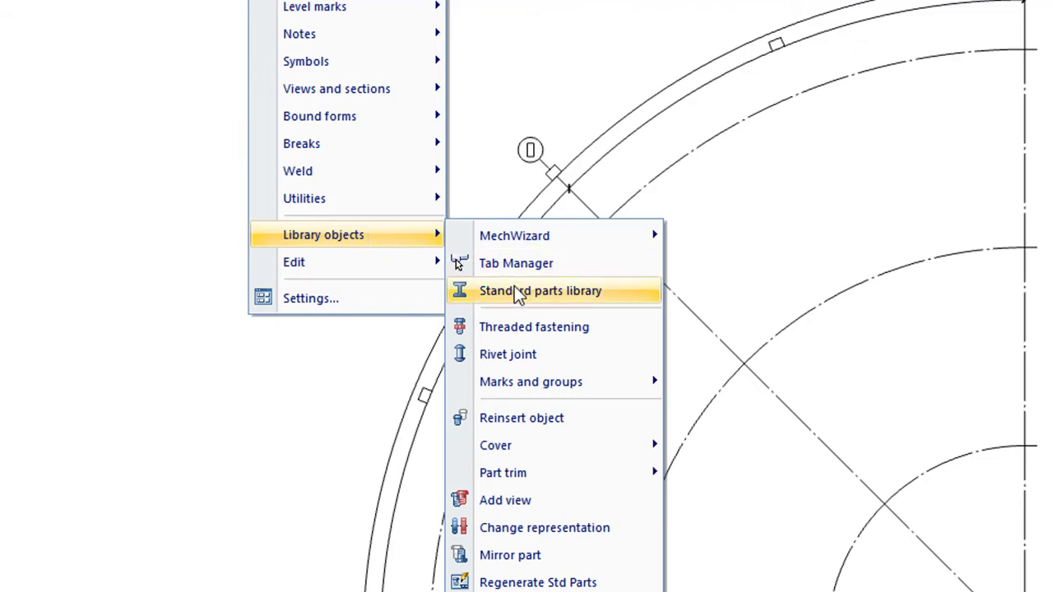
left_click(521, 352)
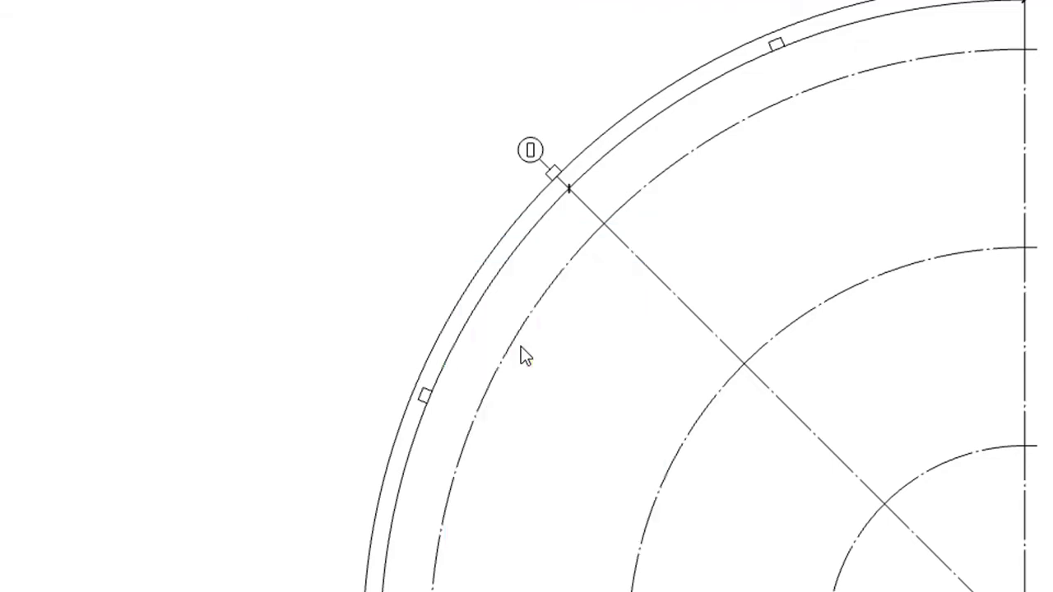
left_click(331, 175)
left_click(389, 214)
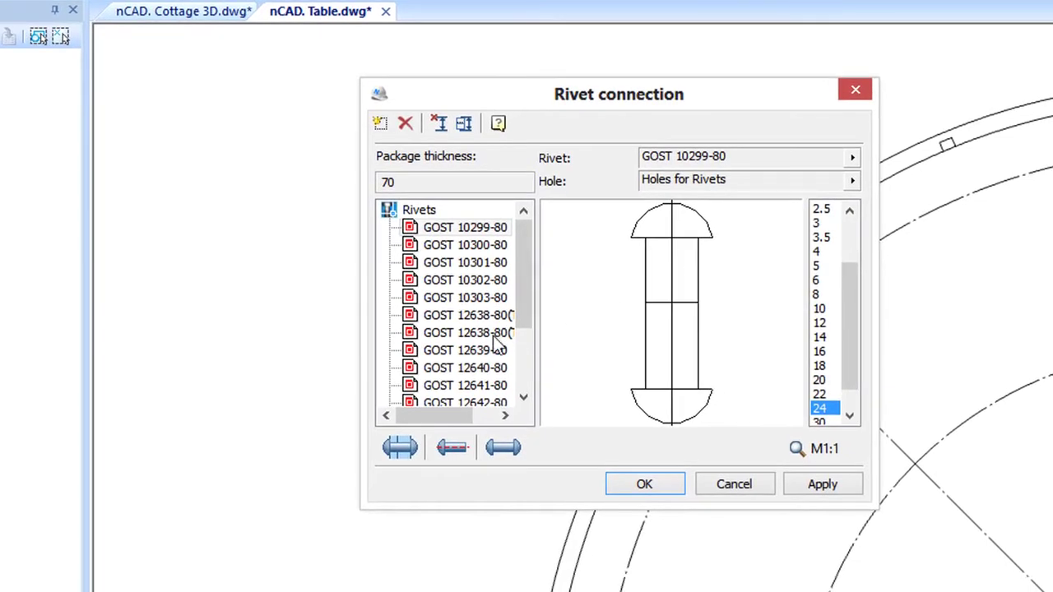
left_click(499, 332)
left_click_drag(524, 271, 516, 429)
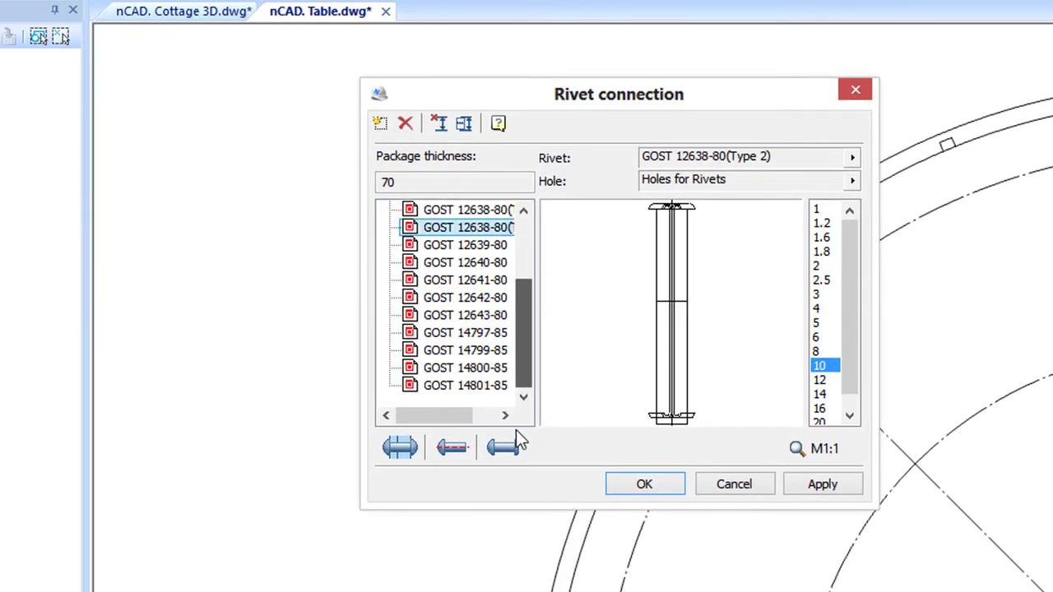
left_click(473, 371)
key("Return")
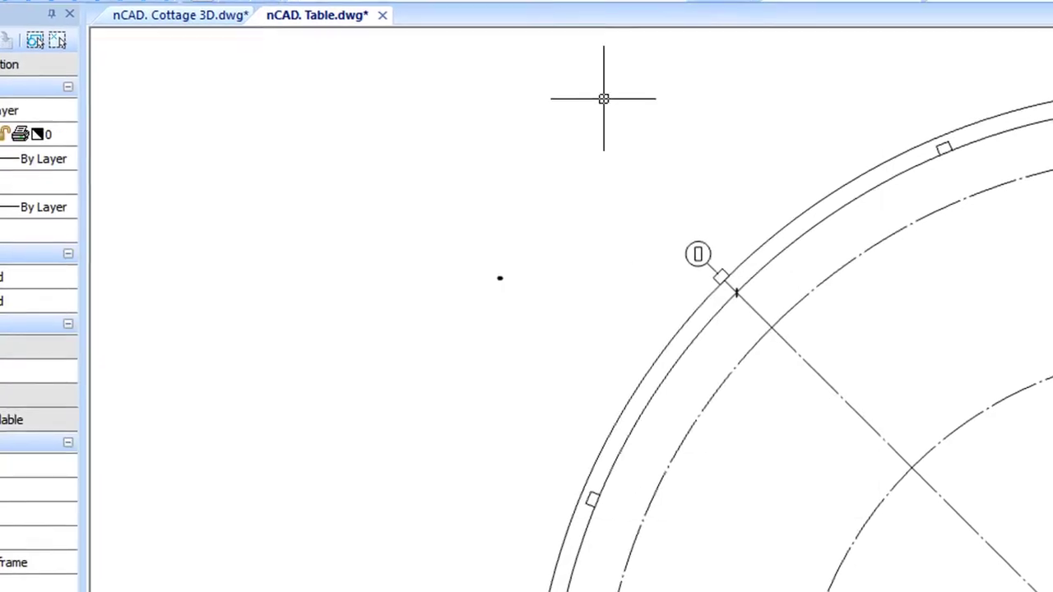
Open the construction settings and examine the beam calculation options among the standard elements.
left_click(416, 12)
mouse_move(499, 442)
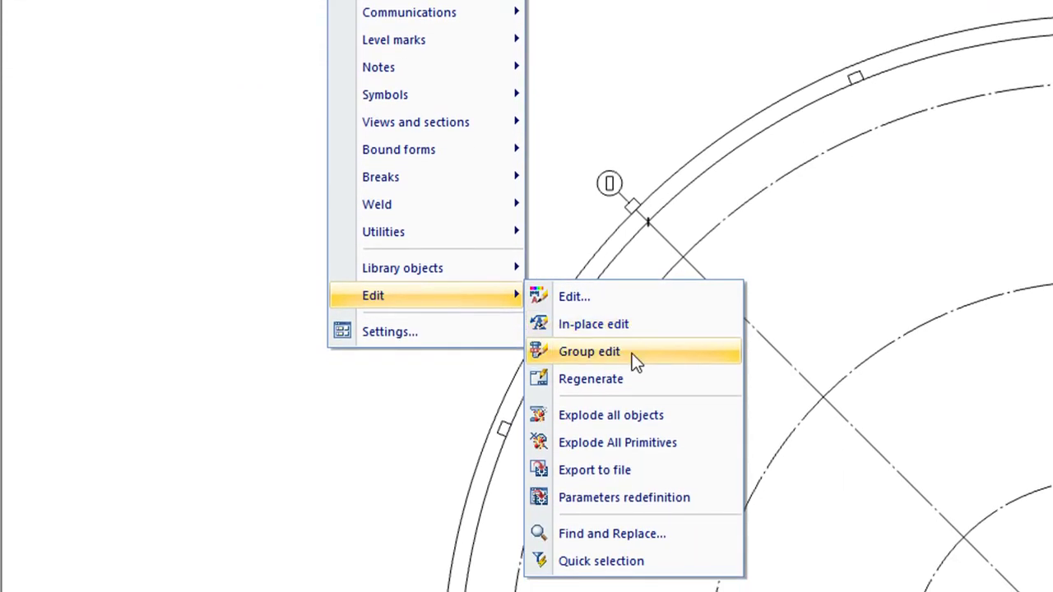
left_click(484, 328)
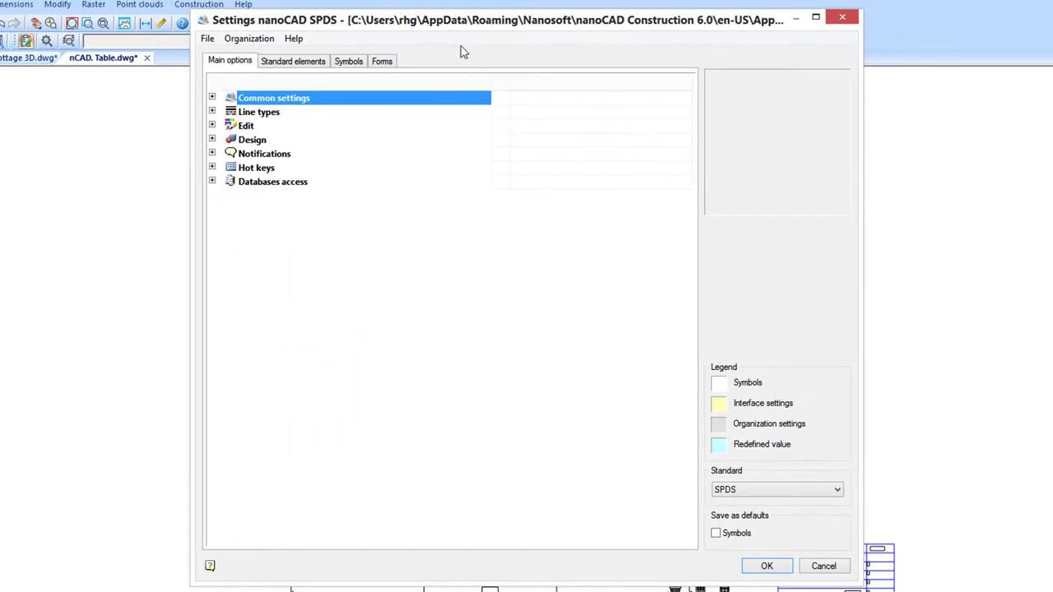
left_click(292, 65)
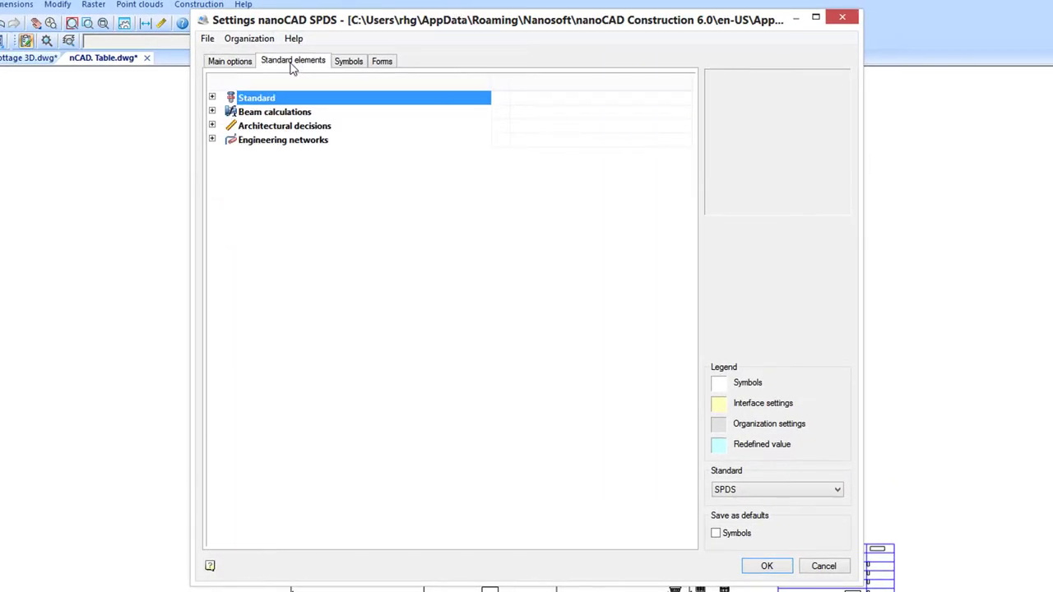
double_click(232, 112)
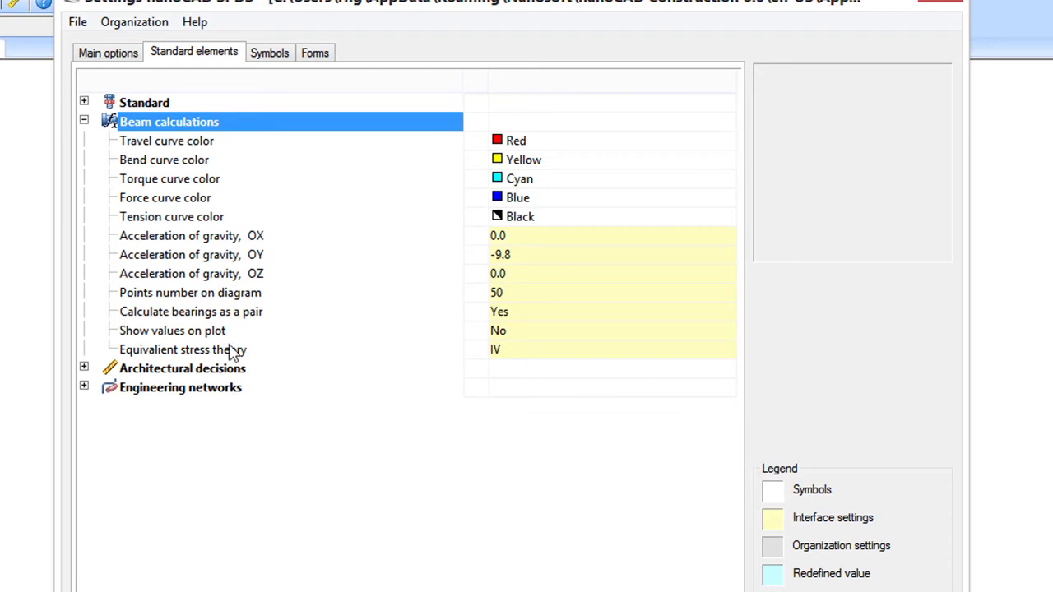
Examine the wall layer and wall joint chamfer settings under Architectural decisions.
left_click(83, 368)
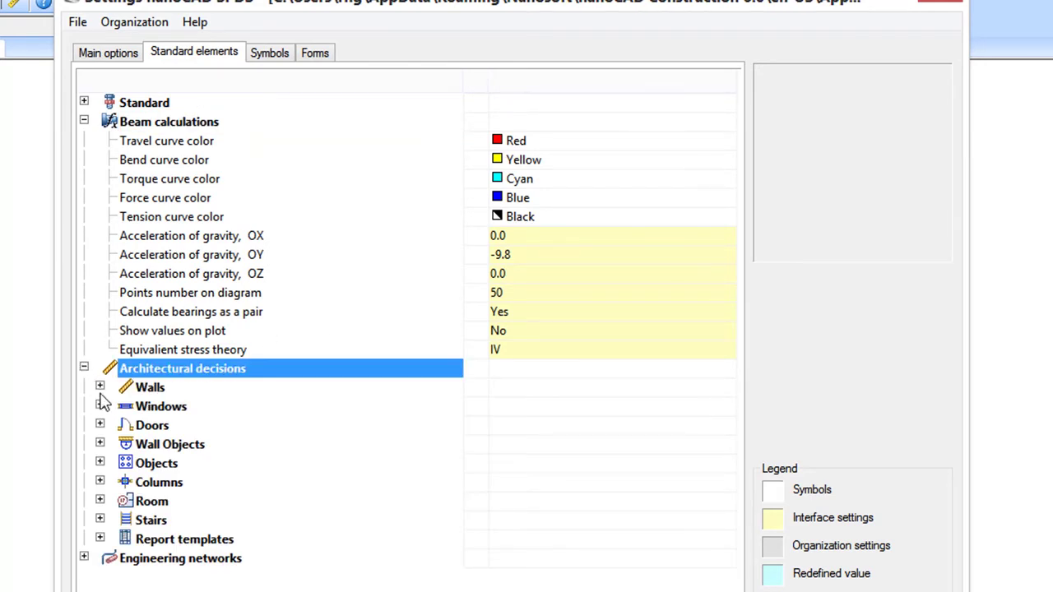
left_click(100, 387)
left_click(215, 411)
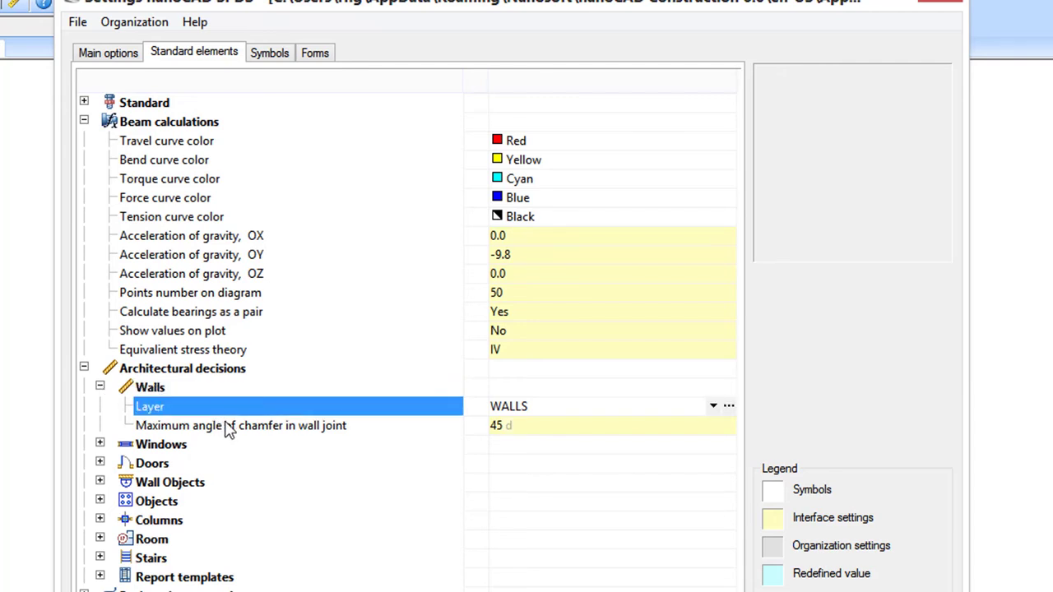
Examine the general options for notes and the node symbol's layer, text and diameter settings among the symbol settings.
left_click(270, 54)
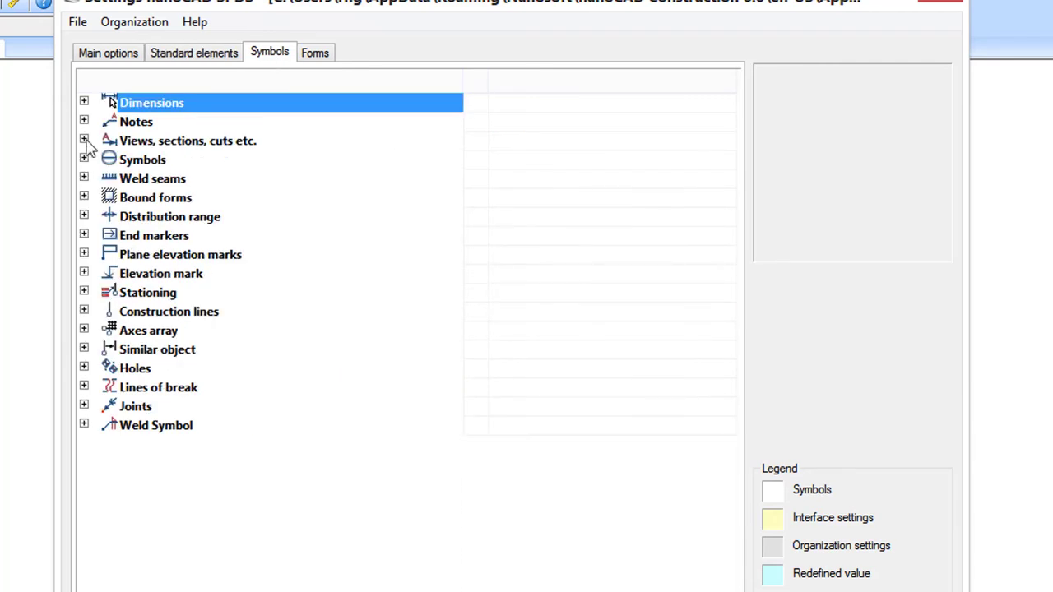
left_click(84, 122)
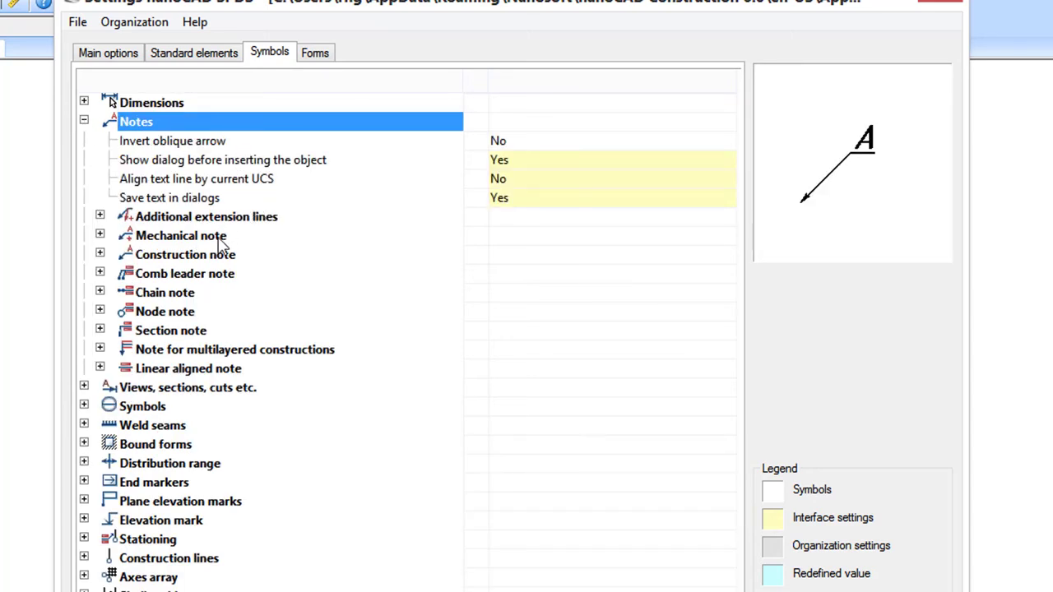
left_click(84, 406)
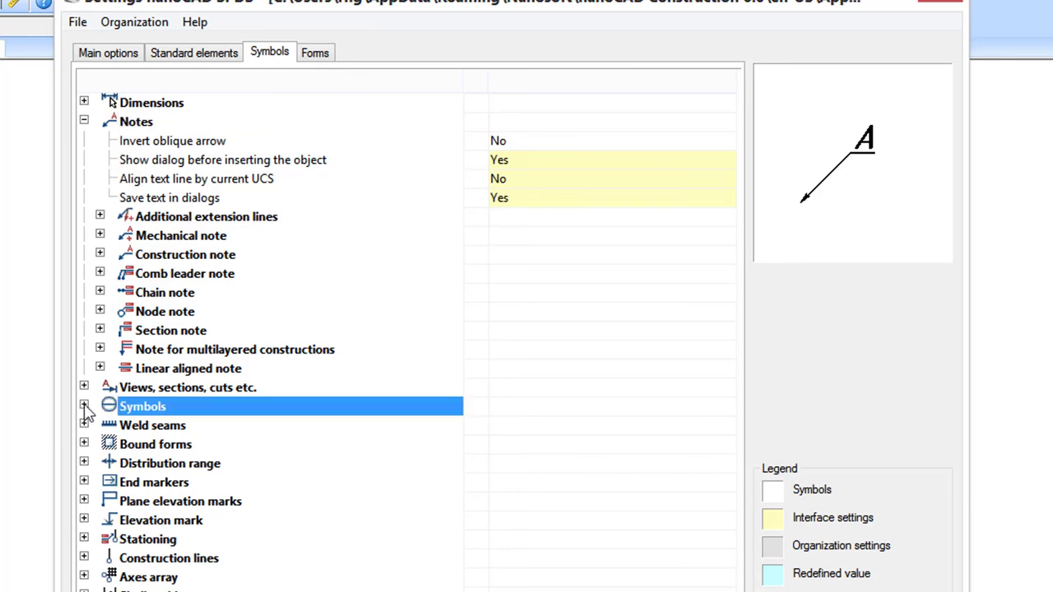
left_click(100, 425)
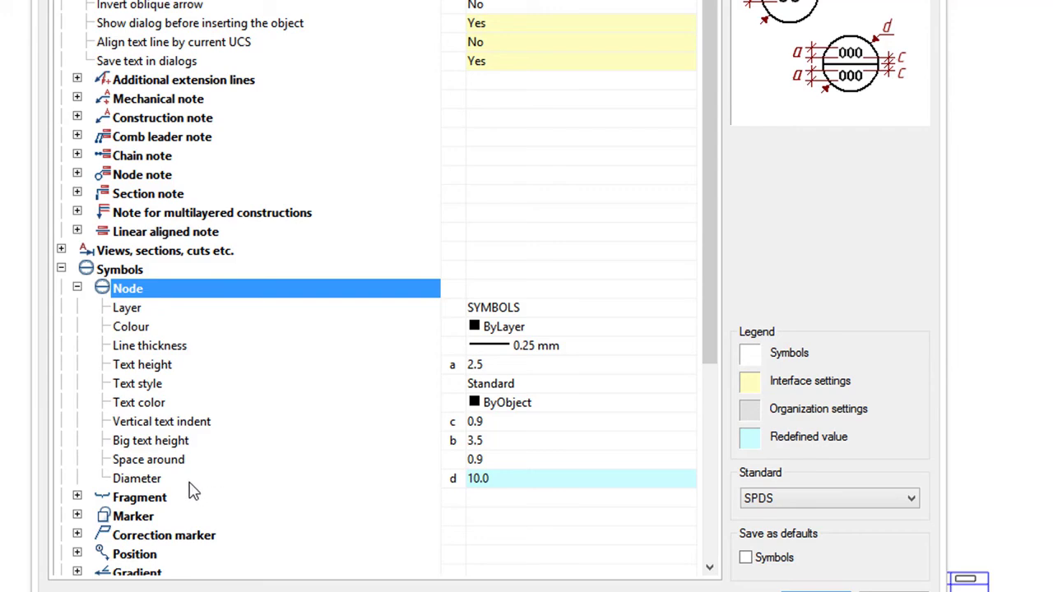
Examine the table layer, colour, line and text settings among the form settings.
left_click(262, 74)
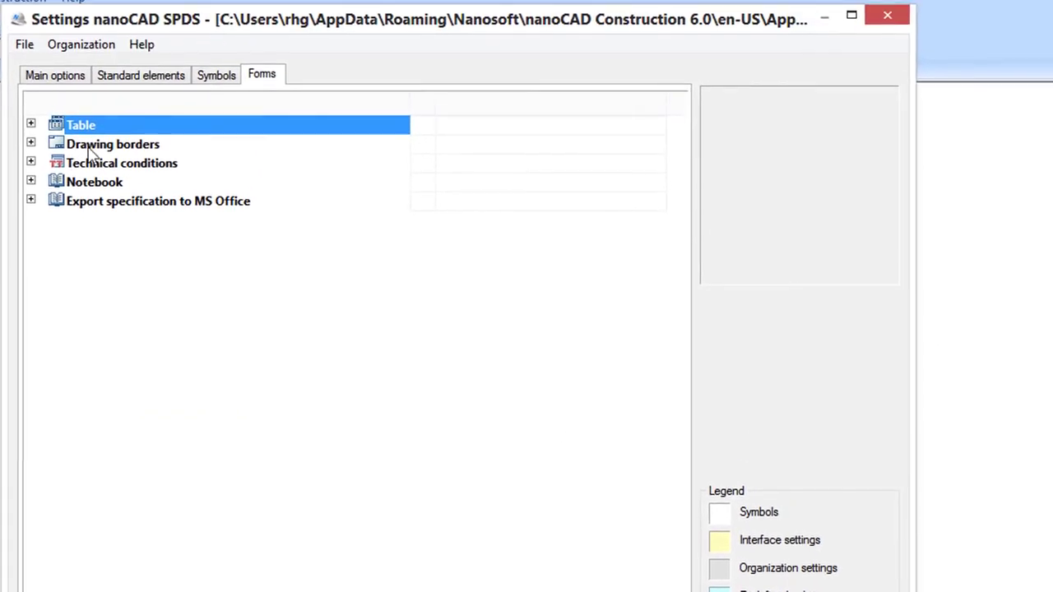
left_click(30, 125)
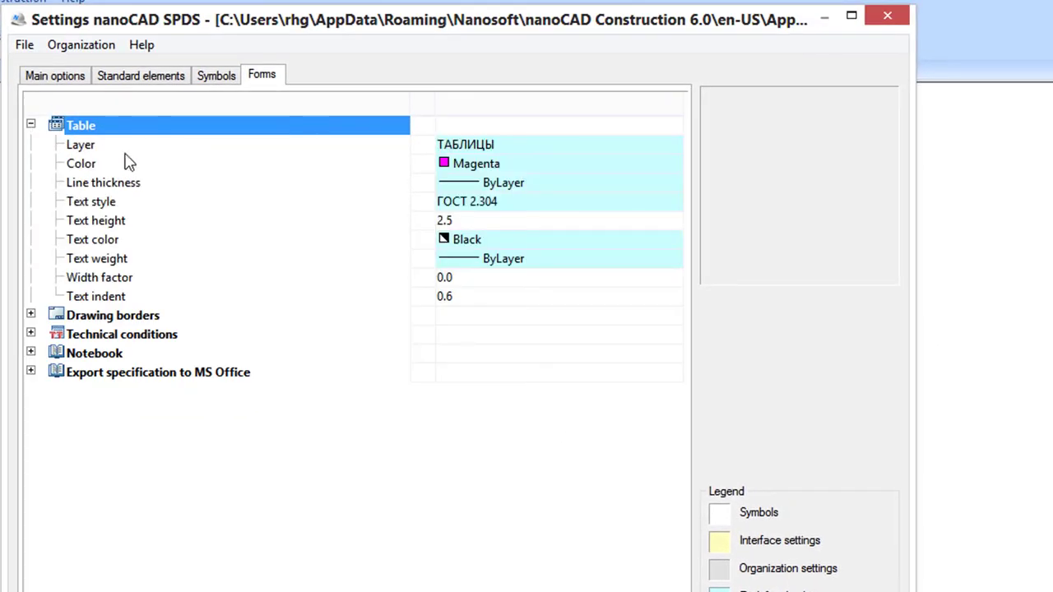